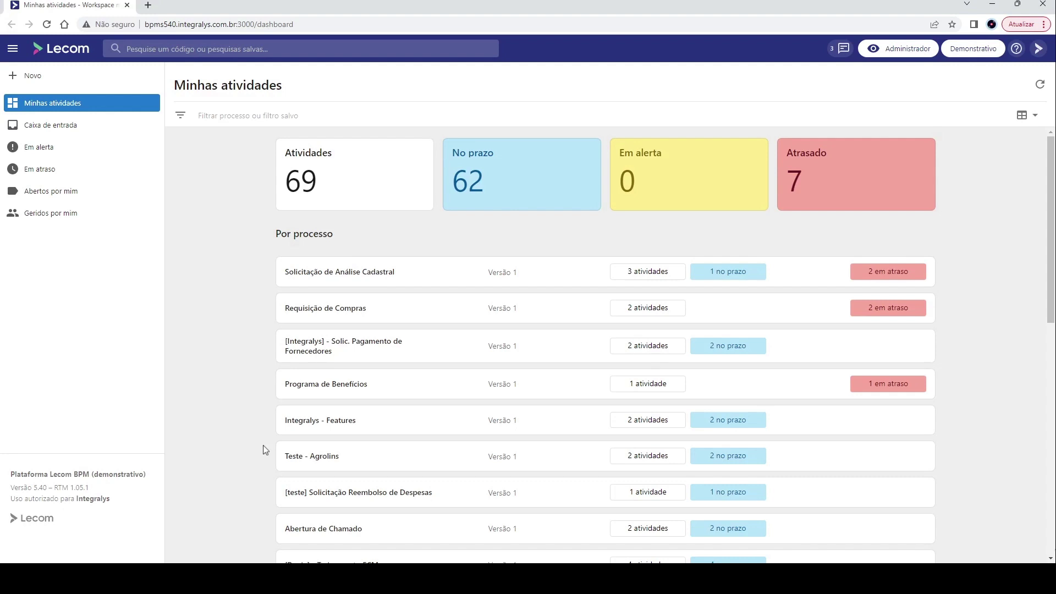
Open the advanced search and view the process choices limited to active versions.
{"action": "left_click", "coordinate": [275, 44]}
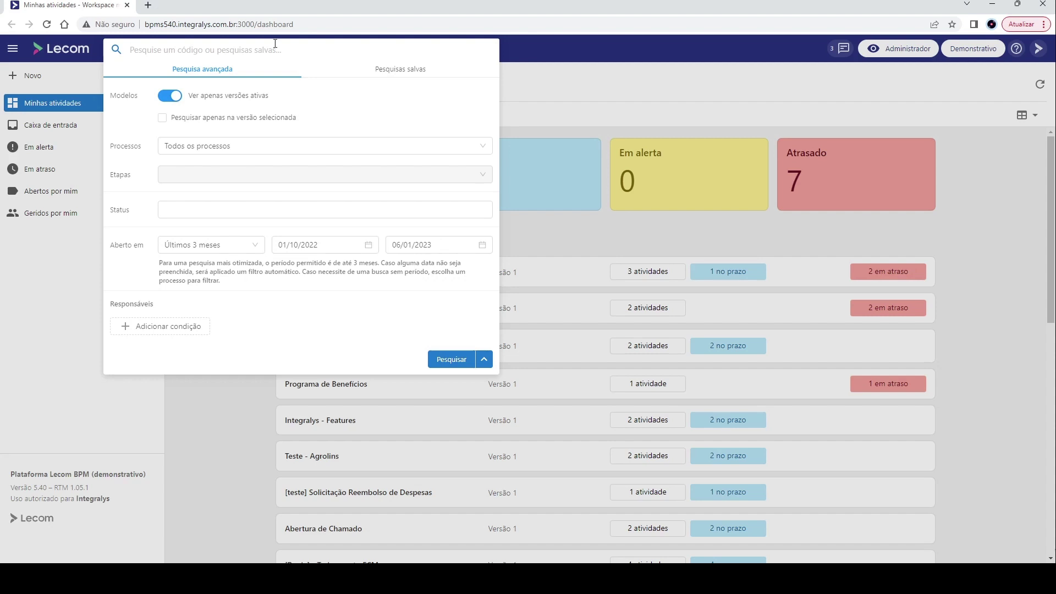
{"action": "left_click", "coordinate": [486, 366]}
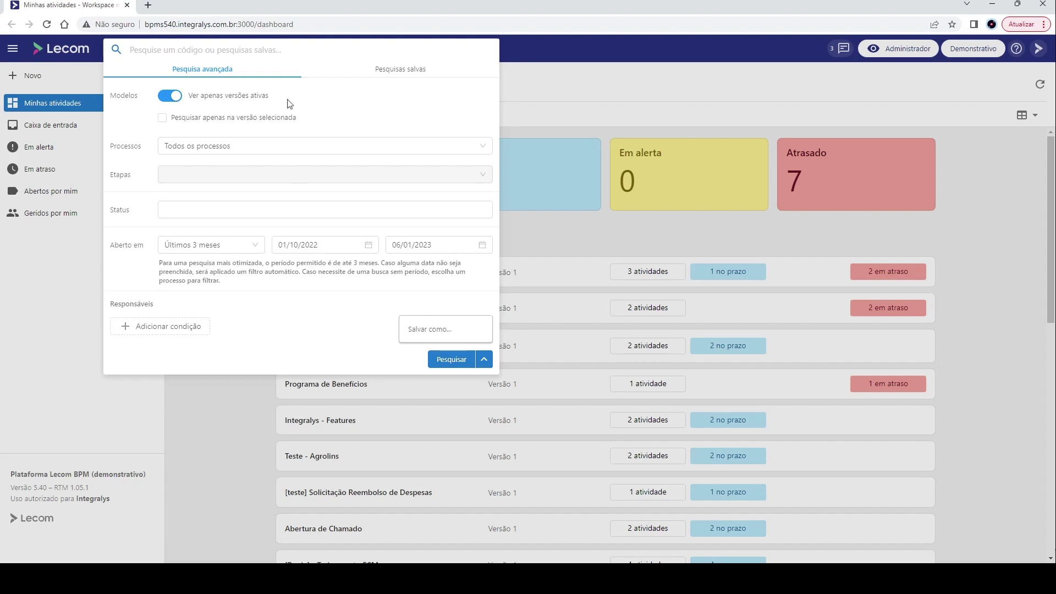
{"action": "left_click", "coordinate": [176, 103]}
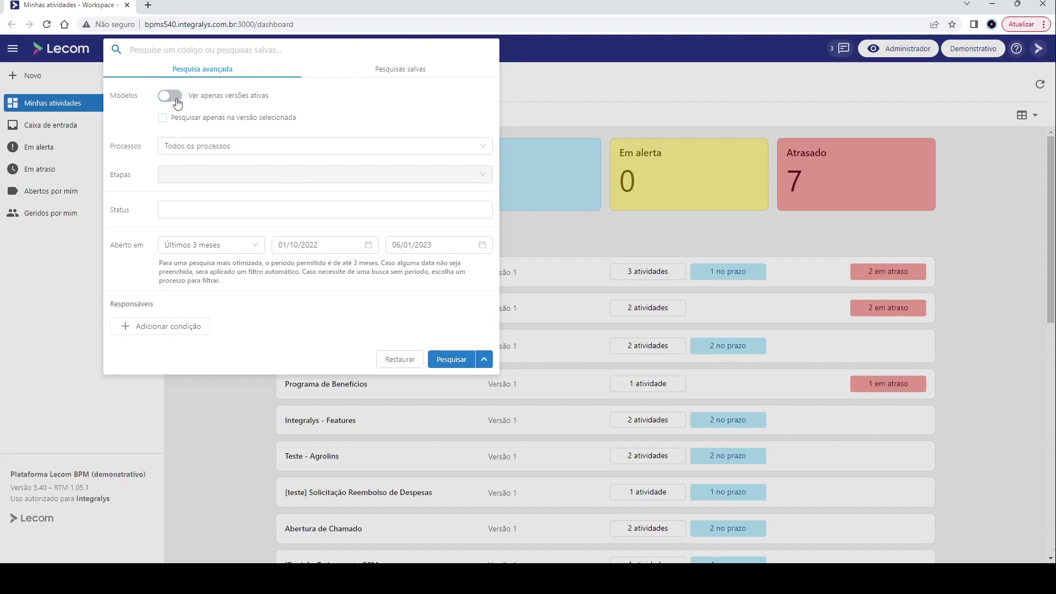
{"action": "left_click", "coordinate": [176, 103]}
{"action": "left_click", "coordinate": [189, 145]}
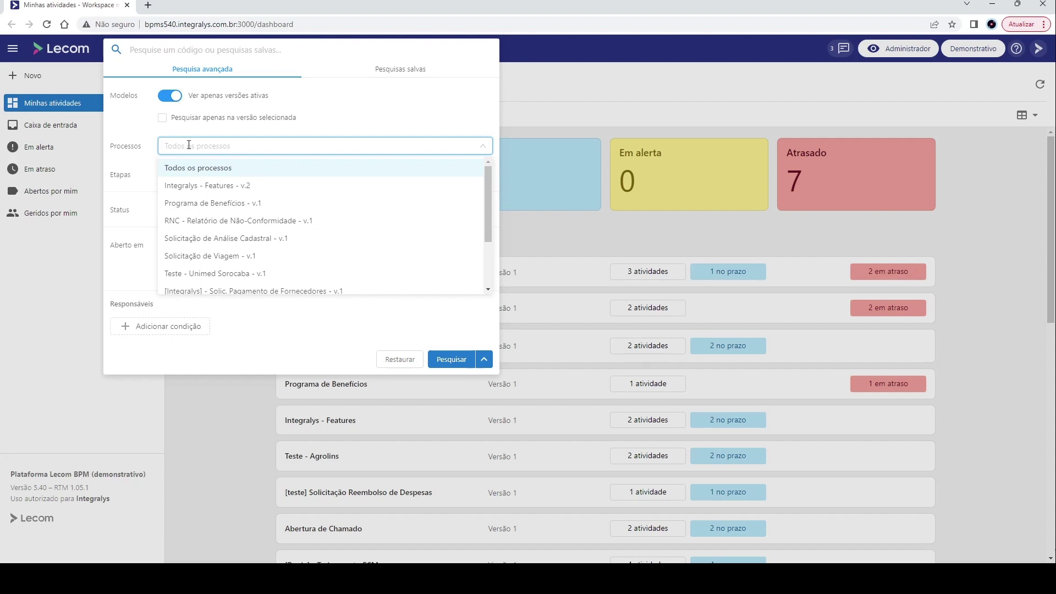
Turn off the active-versions-only restriction and view the process choices across all versions.
{"action": "left_click", "coordinate": [177, 98]}
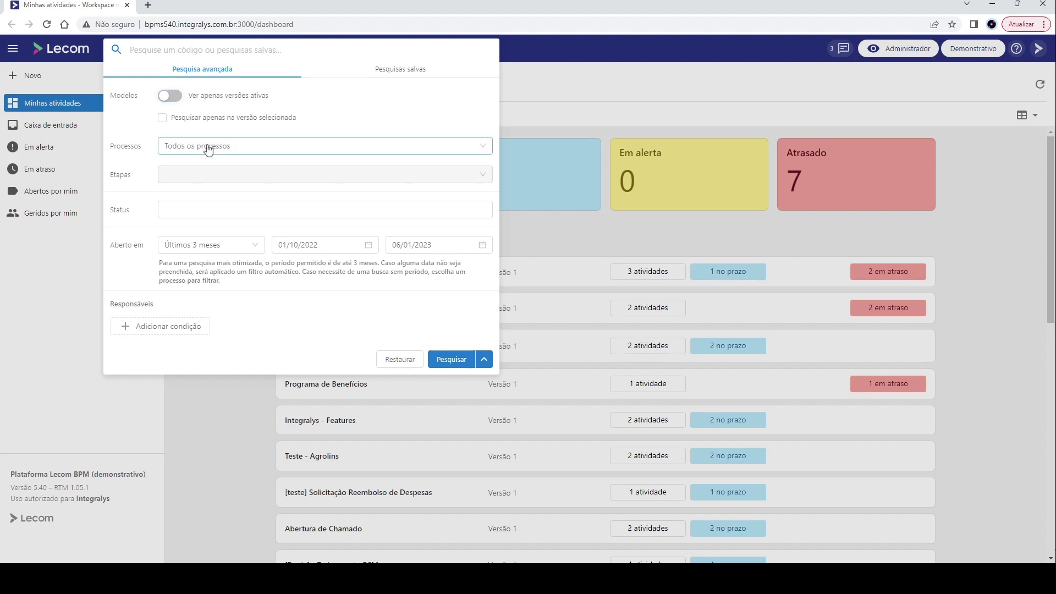
{"action": "left_click", "coordinate": [208, 146]}
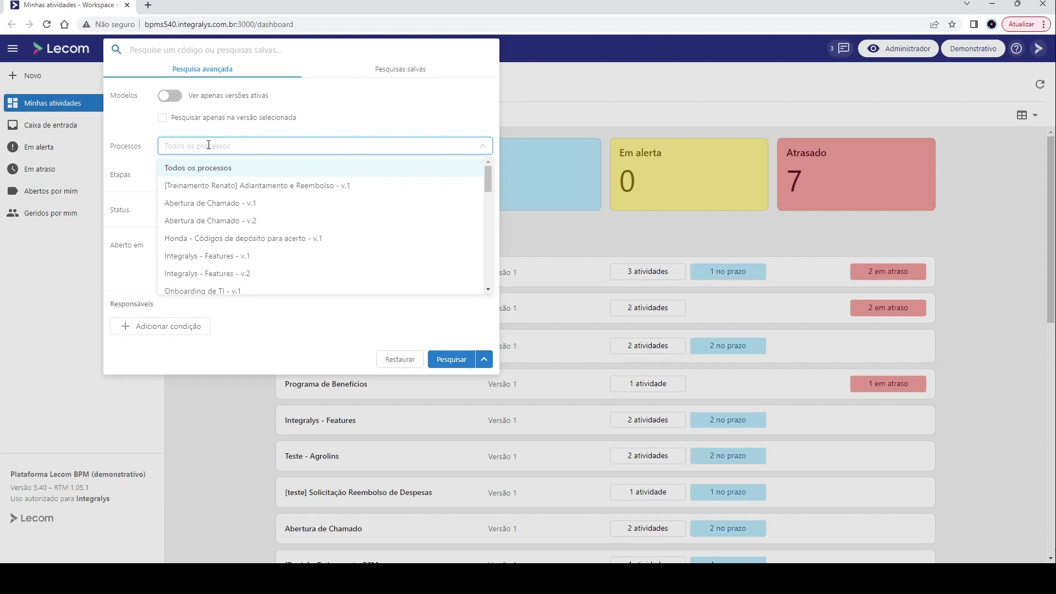
{"action": "left_click", "coordinate": [184, 147]}
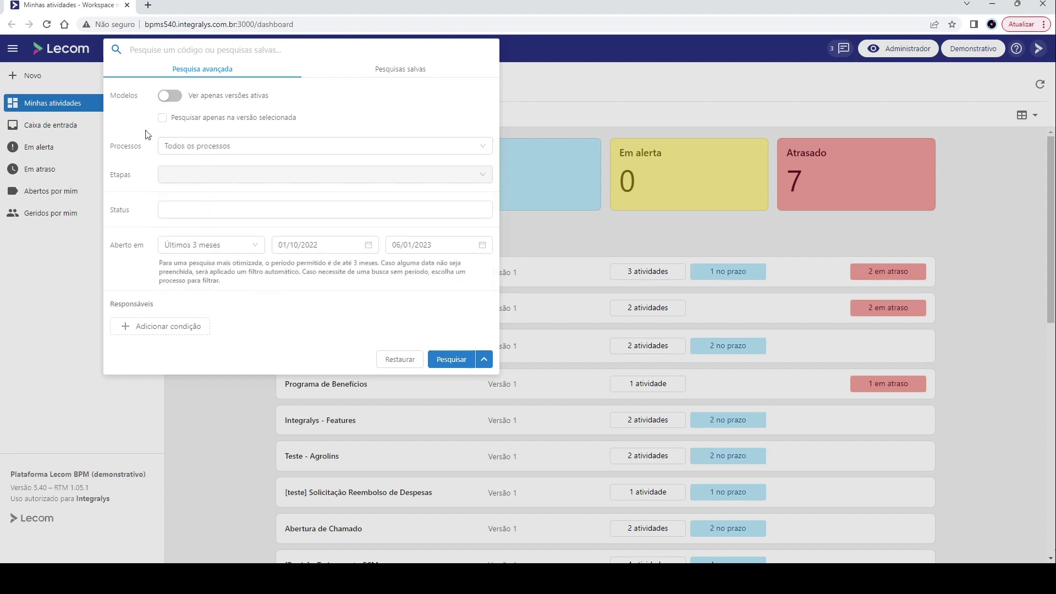
Filter the search by the process Abertura de Chamado - v.1 and its step Abrir Chamado.
{"action": "left_click", "coordinate": [185, 148]}
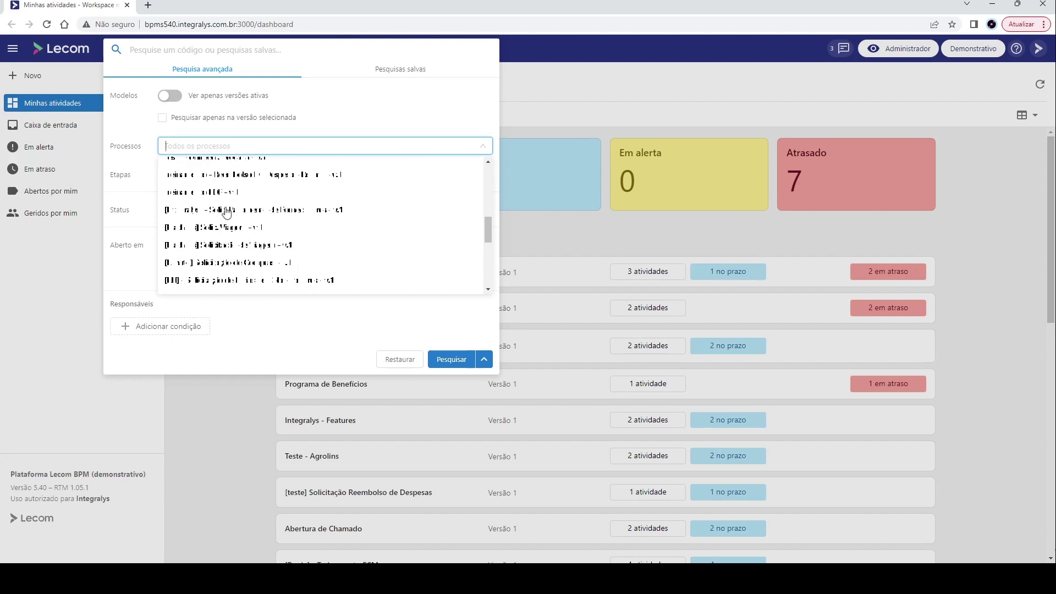
{"action": "left_click", "coordinate": [242, 204]}
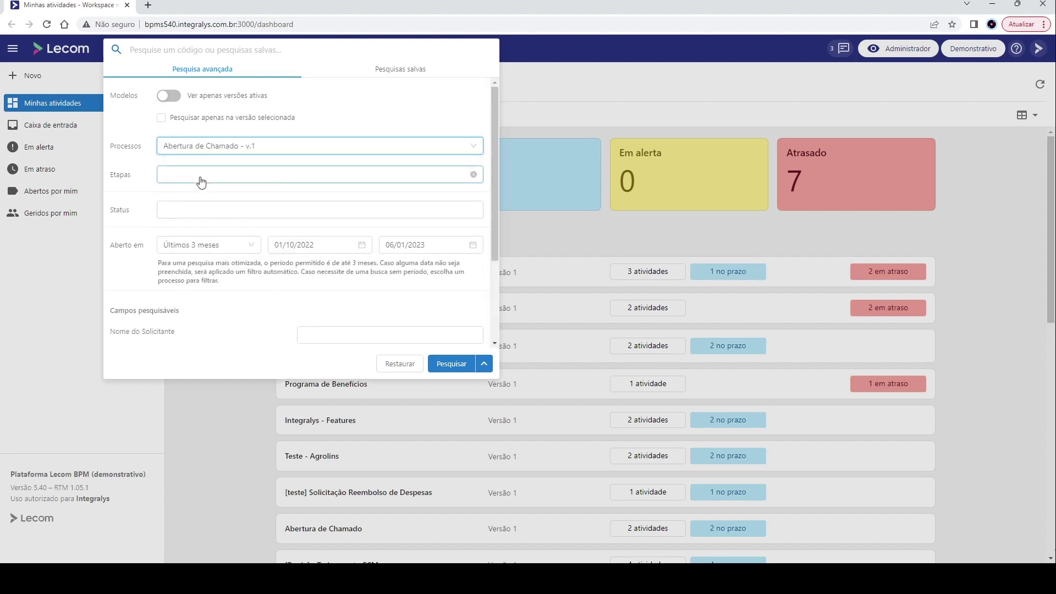
{"action": "left_click", "coordinate": [201, 178]}
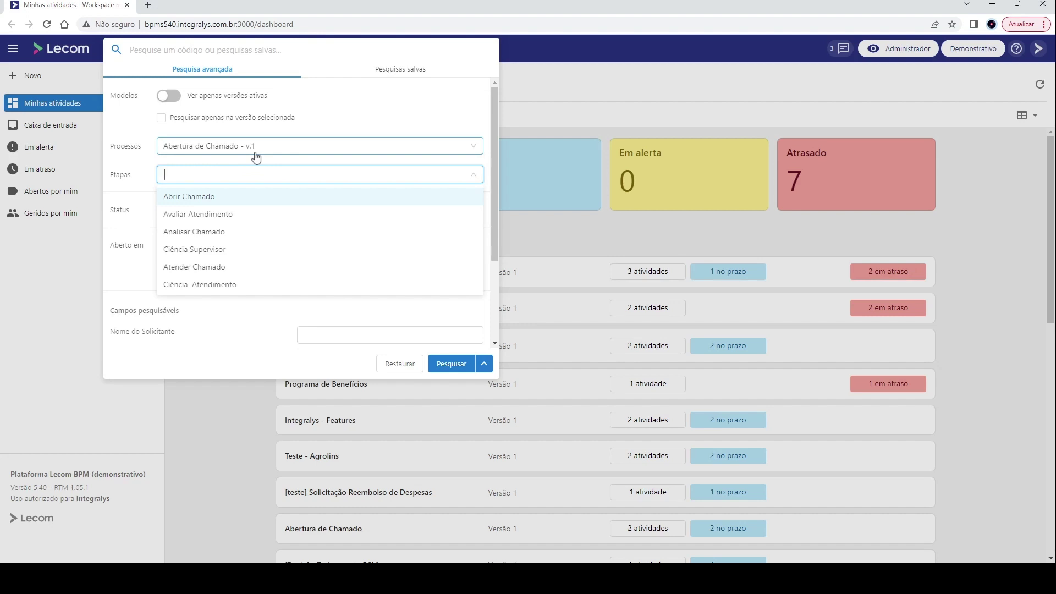
{"action": "left_click", "coordinate": [229, 203]}
Look through the status options and set the opening period to Todo o período.
{"action": "left_click", "coordinate": [221, 214]}
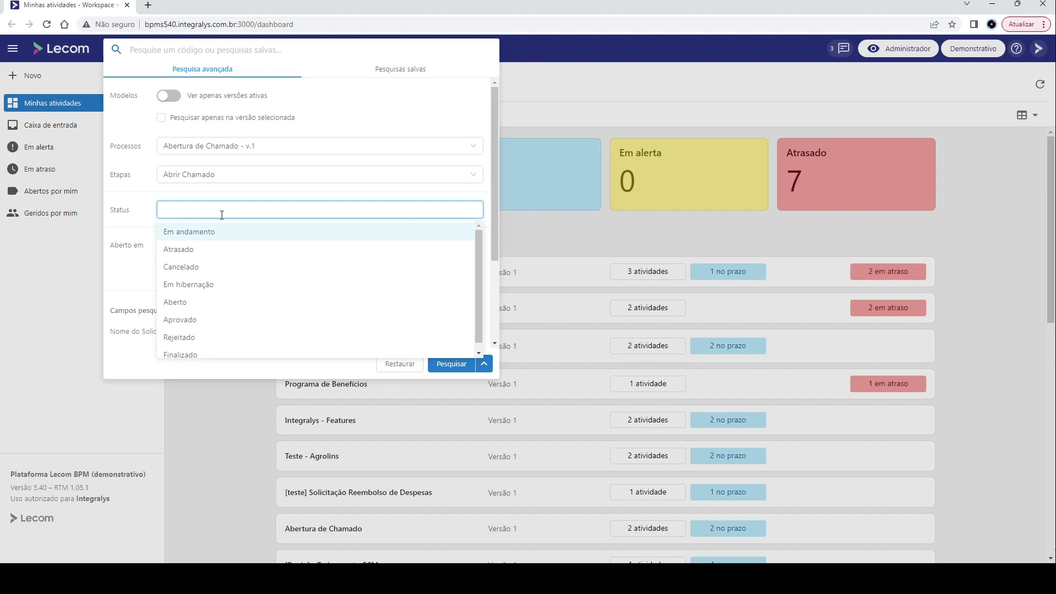
{"action": "left_click", "coordinate": [116, 227]}
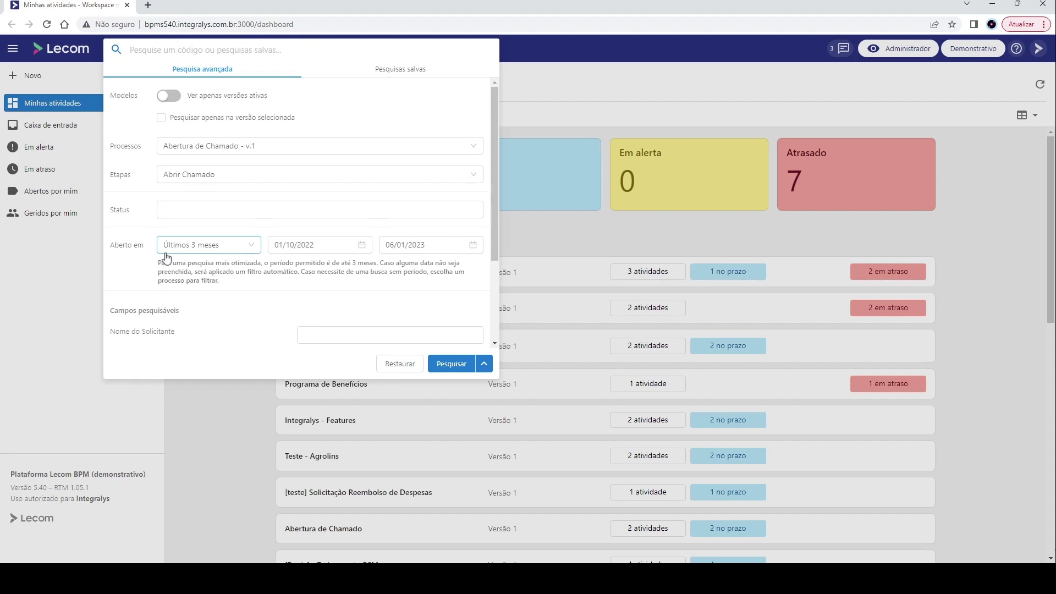
{"action": "left_click", "coordinate": [168, 249]}
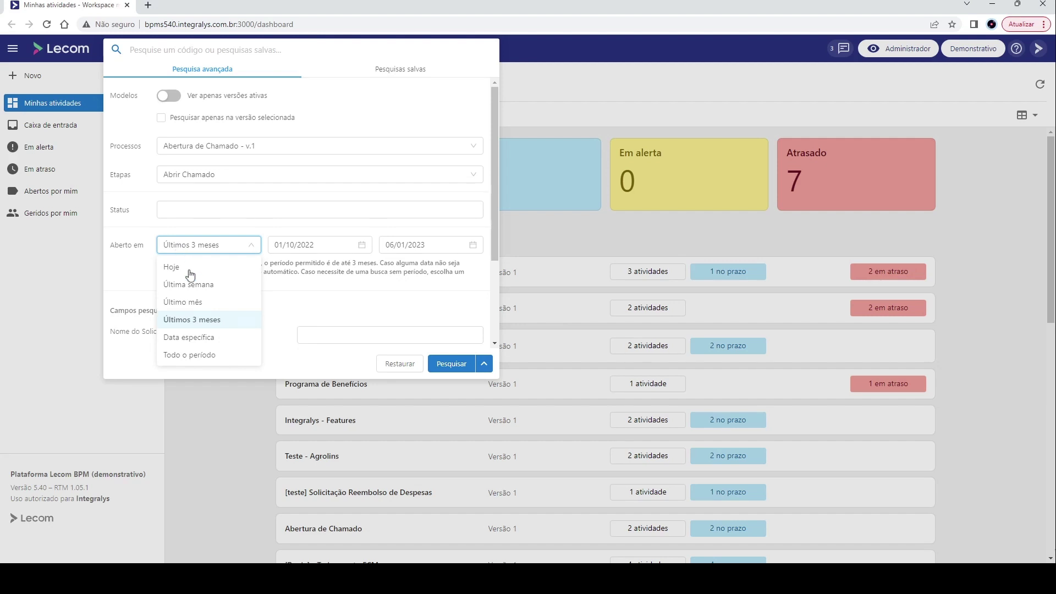
{"action": "left_click", "coordinate": [221, 355]}
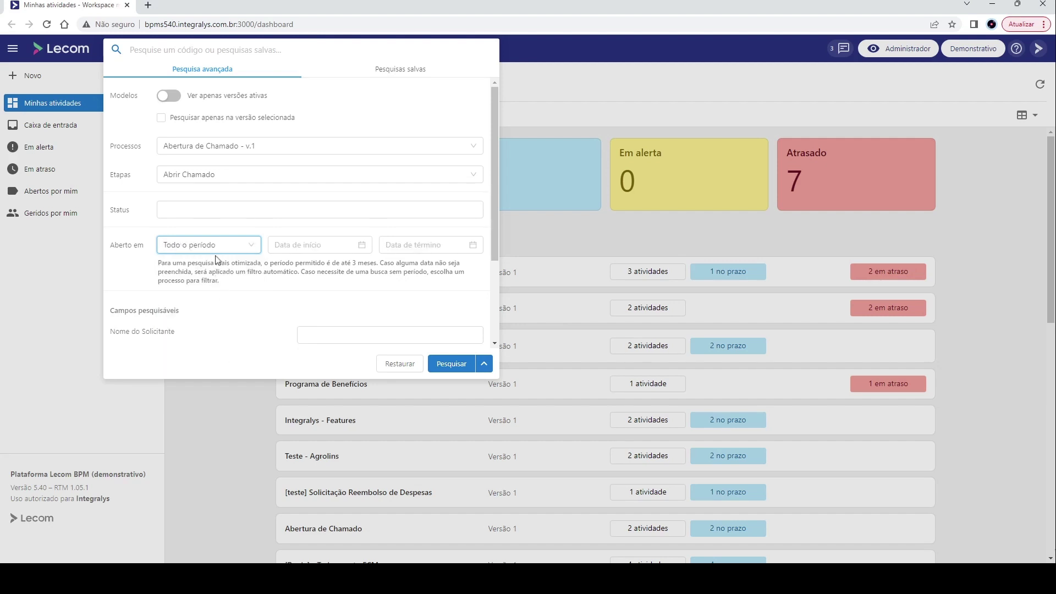
Set the process filter to Todos os processos and view the opening periods offered for it.
{"action": "left_click", "coordinate": [231, 153]}
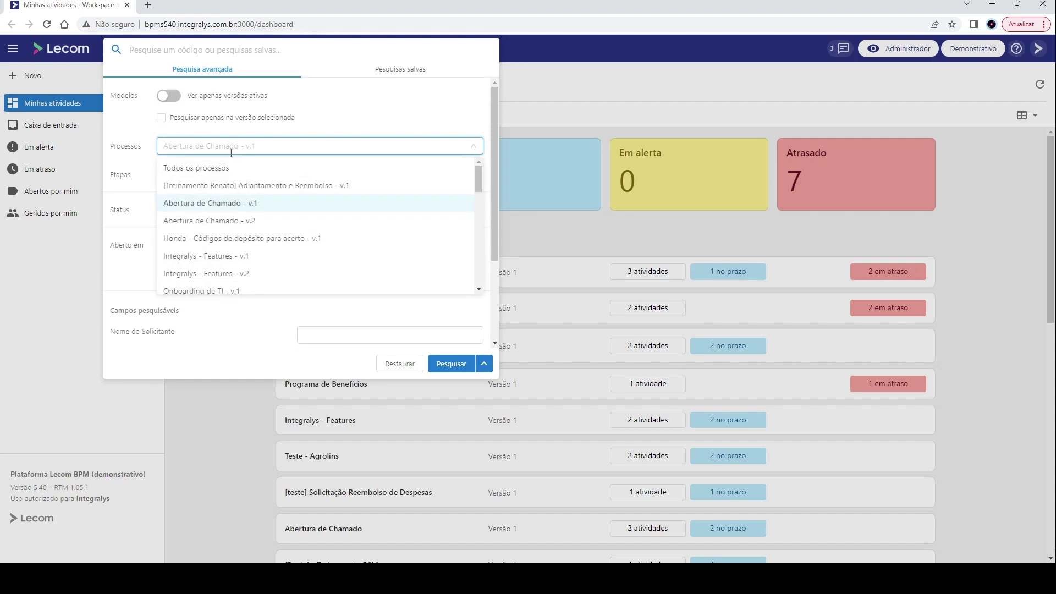
{"action": "left_click", "coordinate": [231, 168]}
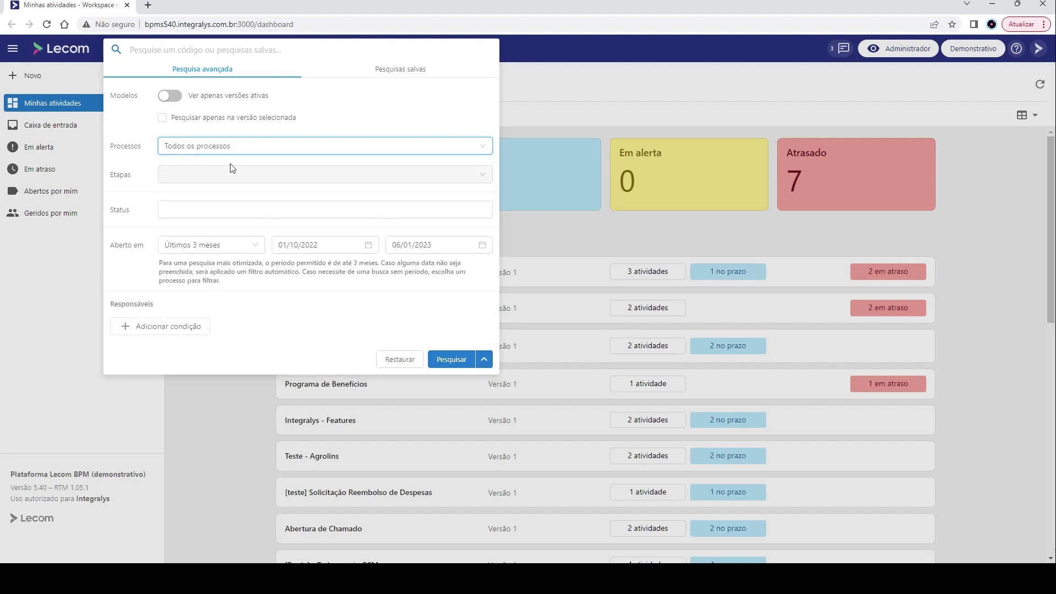
{"action": "left_click", "coordinate": [216, 245]}
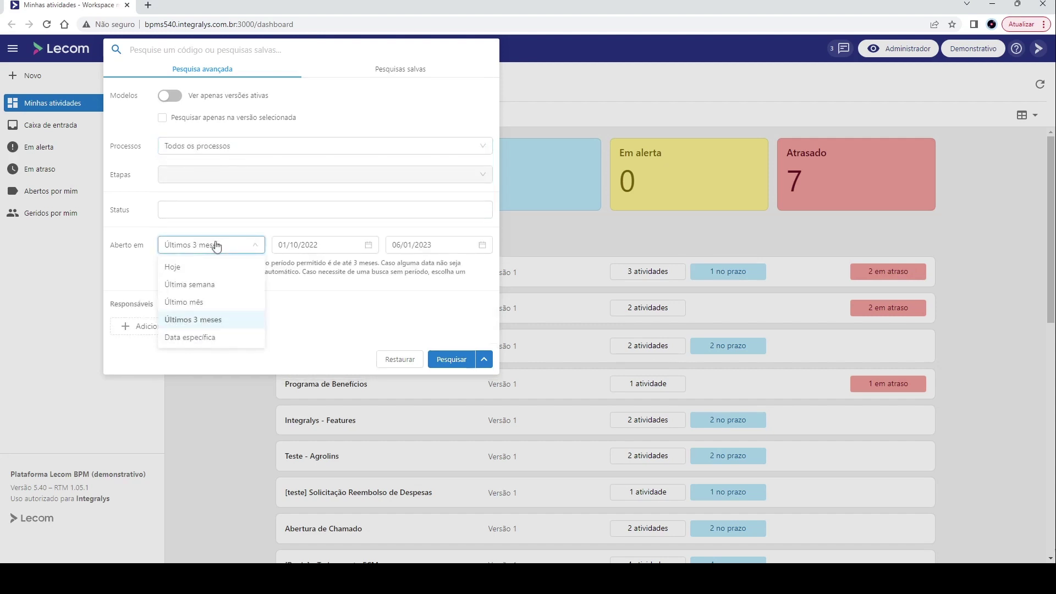
{"action": "left_click", "coordinate": [293, 261]}
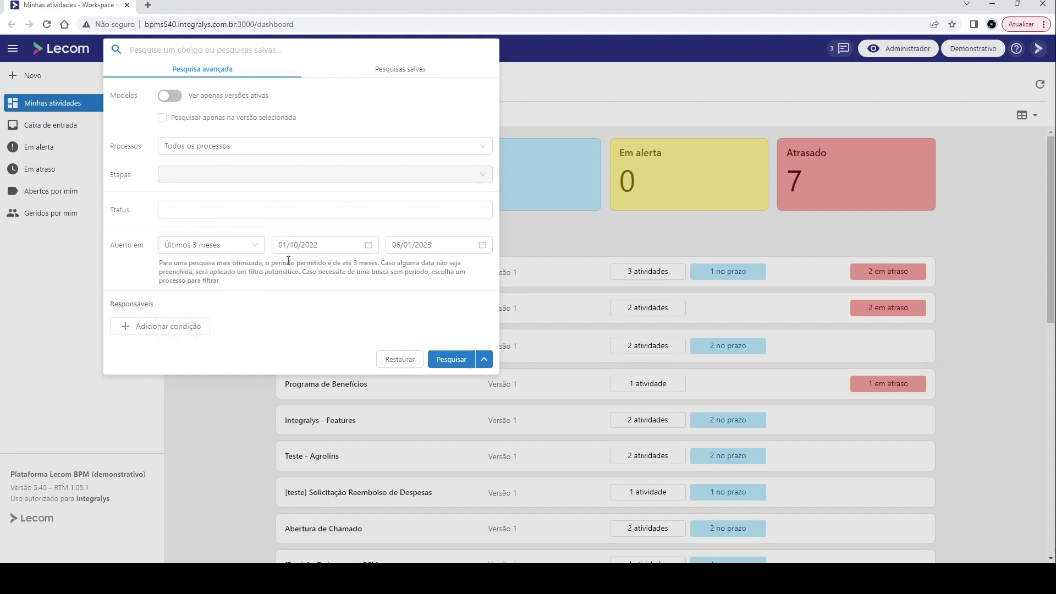
Set the opening start date to 02/10/2022, and return the period to Últimos 3 meses.
{"action": "left_click", "coordinate": [301, 244]}
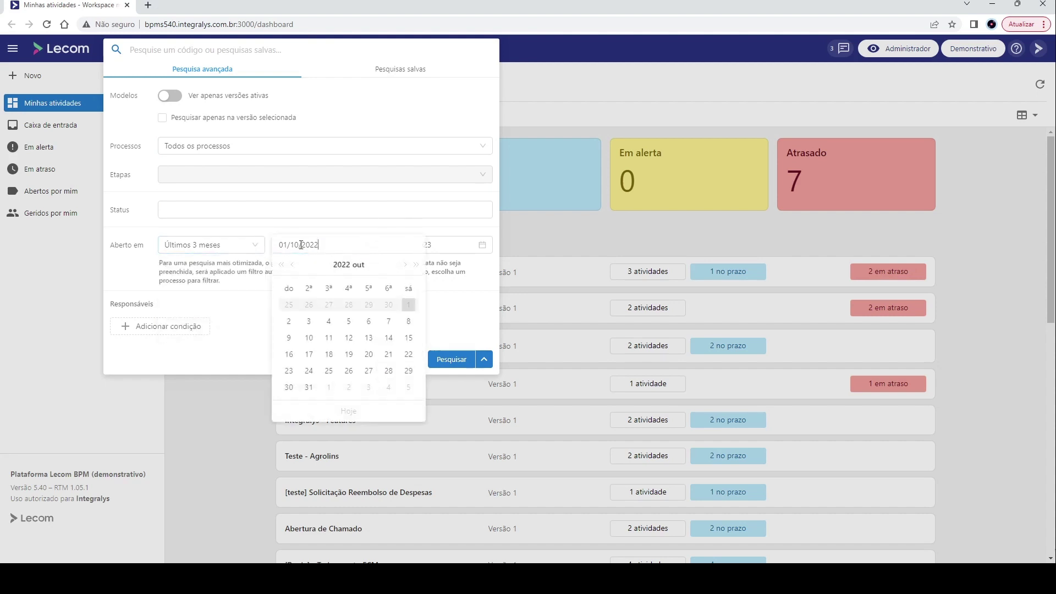
{"action": "left_click", "coordinate": [289, 322]}
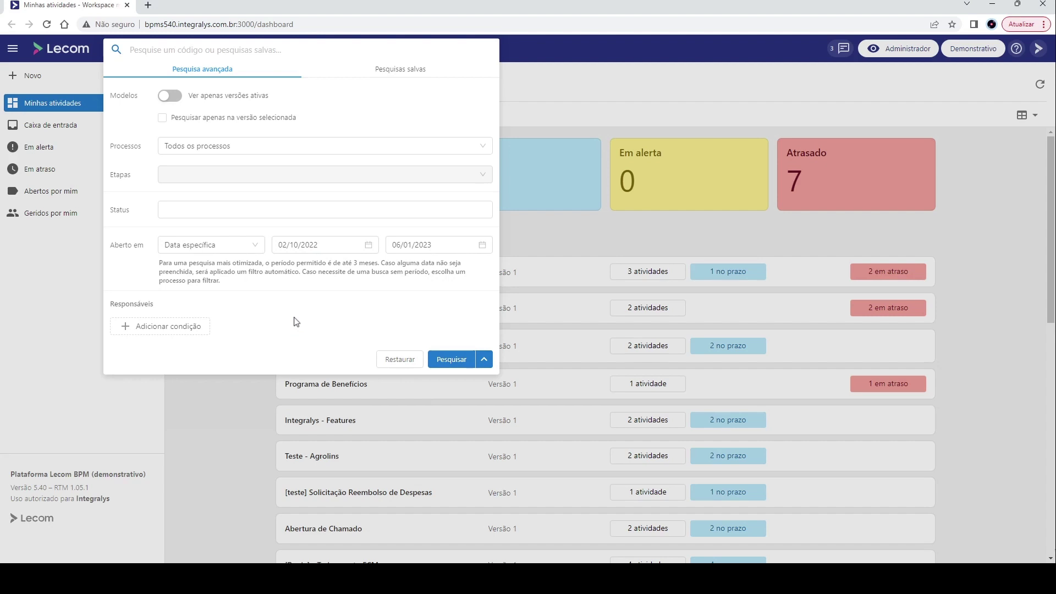
{"action": "left_click", "coordinate": [217, 245]}
{"action": "left_click", "coordinate": [224, 319]}
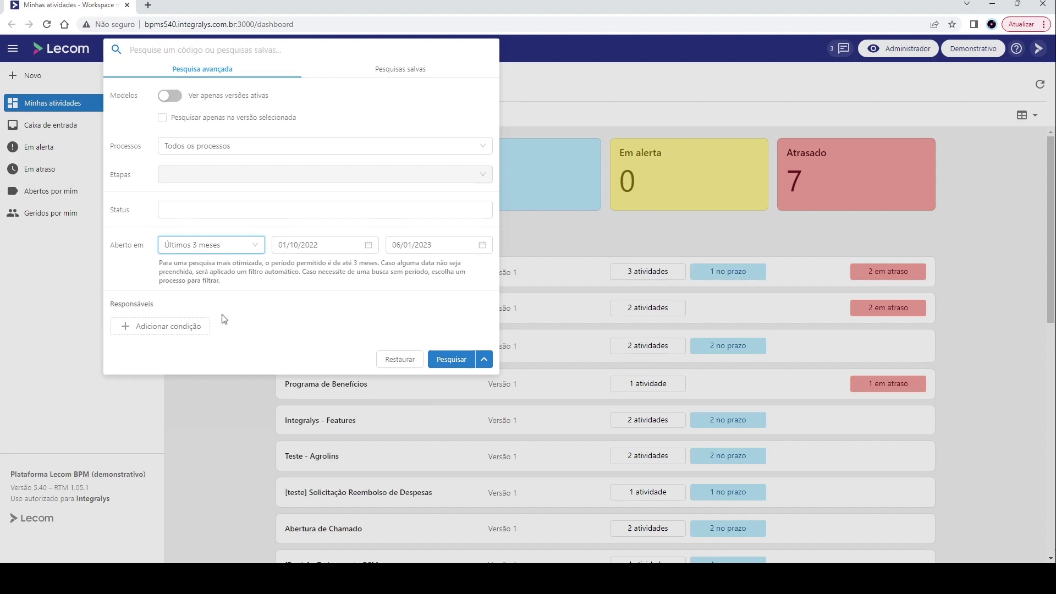
Switch the opening period to Data específica with 21/10/2022 as the start date.
{"action": "left_click", "coordinate": [215, 247]}
{"action": "left_click", "coordinate": [217, 333]}
{"action": "left_click", "coordinate": [275, 248]}
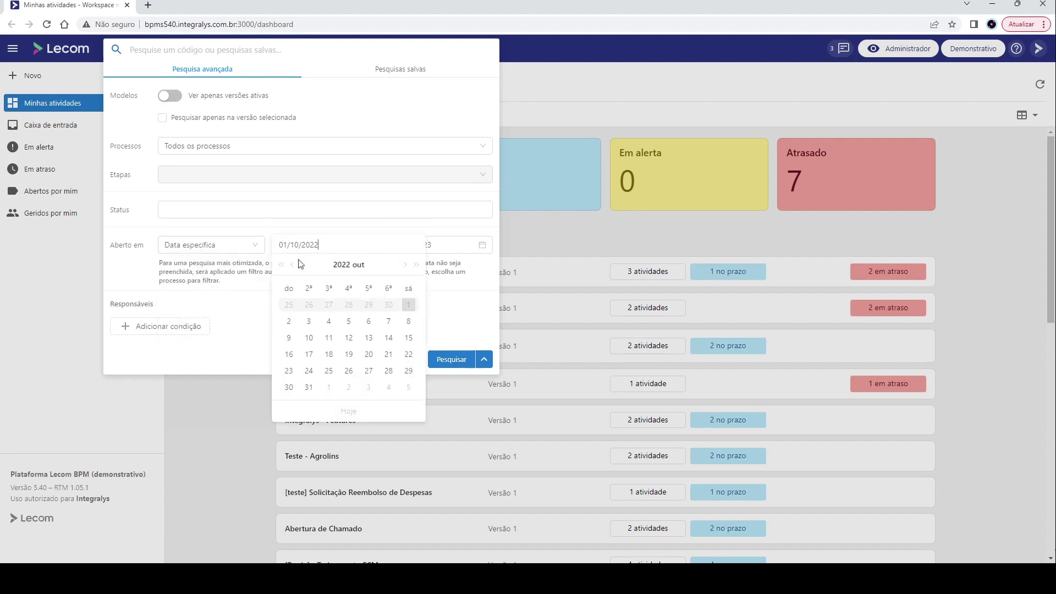
{"action": "left_click", "coordinate": [367, 347]}
Change the Último mês period's start date to 21/12/2022, and restore the search filters to their defaults.
{"action": "left_click", "coordinate": [215, 244]}
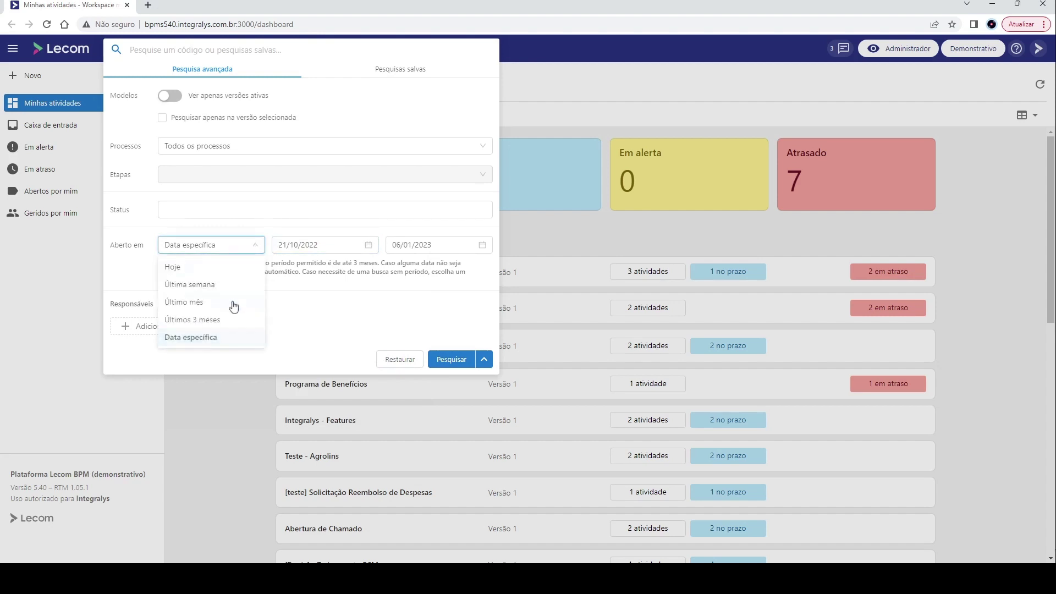
{"action": "left_click", "coordinate": [233, 302]}
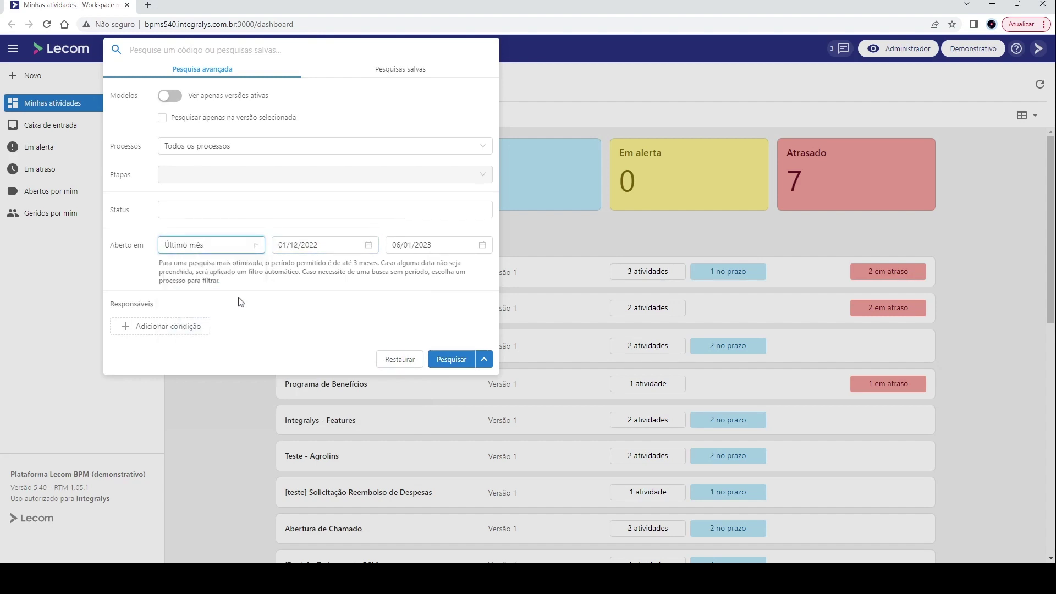
{"action": "left_click", "coordinate": [334, 244]}
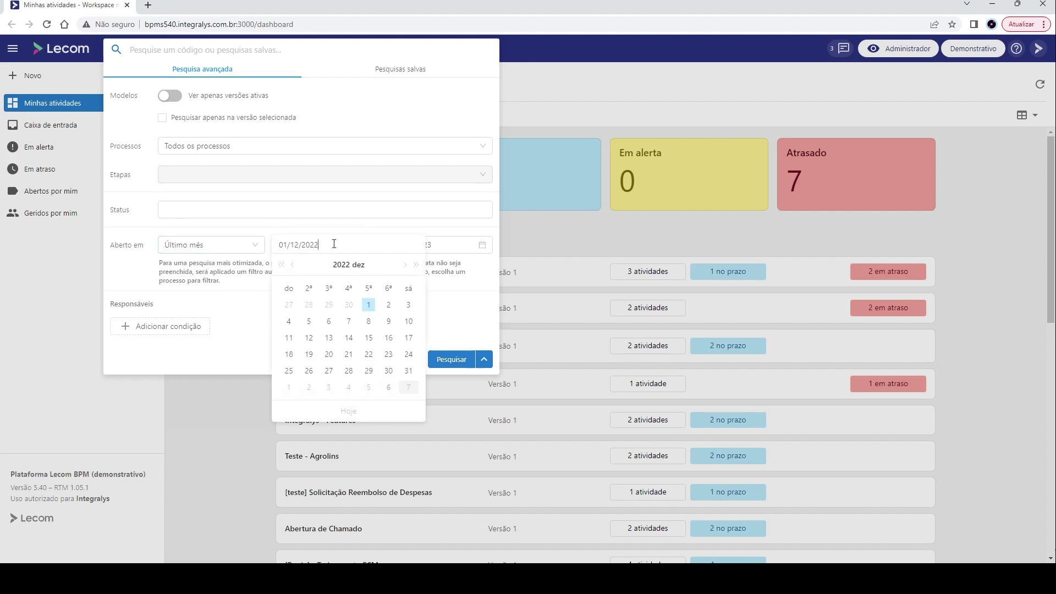
{"action": "left_click", "coordinate": [353, 357]}
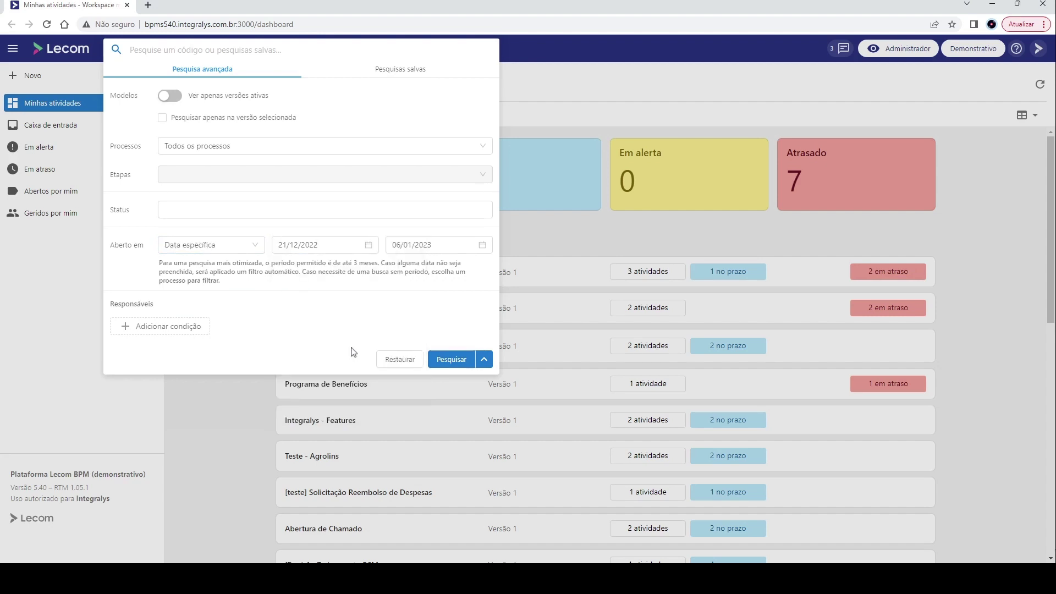
{"action": "left_click", "coordinate": [400, 359]}
Search for Abertura de Chamado - v.1 processes at the step Abrir Chamado, with the opening period Todo o período.
{"action": "left_click", "coordinate": [218, 145]}
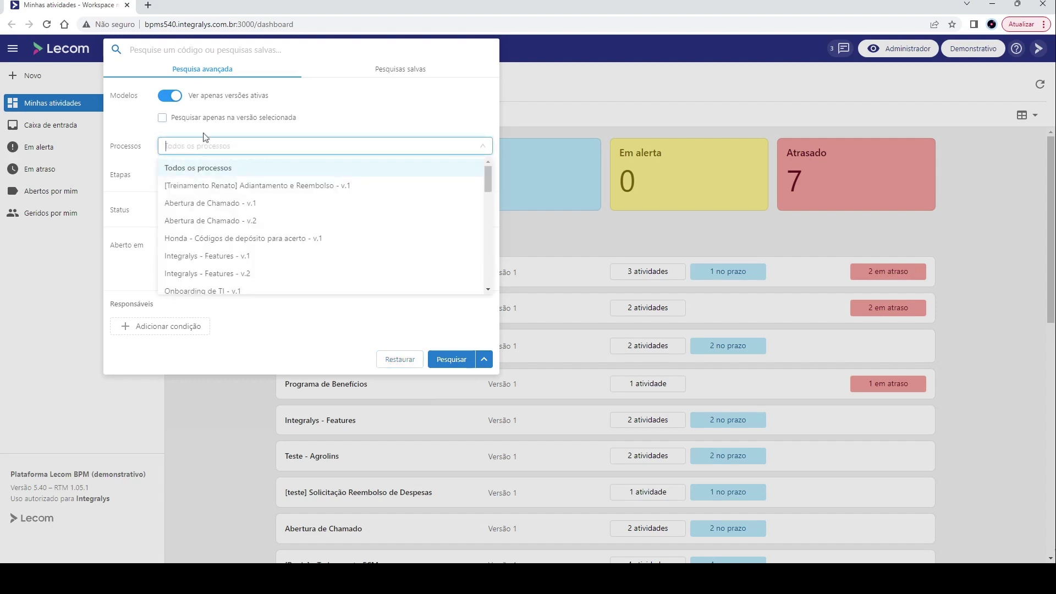
{"action": "left_click", "coordinate": [220, 204]}
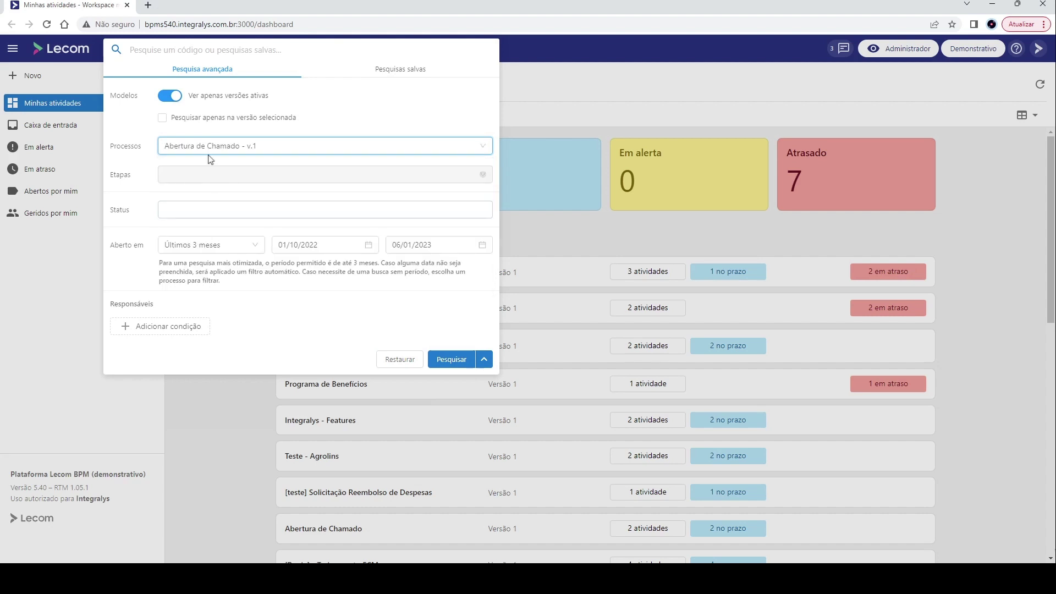
{"action": "left_click", "coordinate": [208, 175]}
{"action": "left_click", "coordinate": [210, 197]}
{"action": "left_click", "coordinate": [210, 244]}
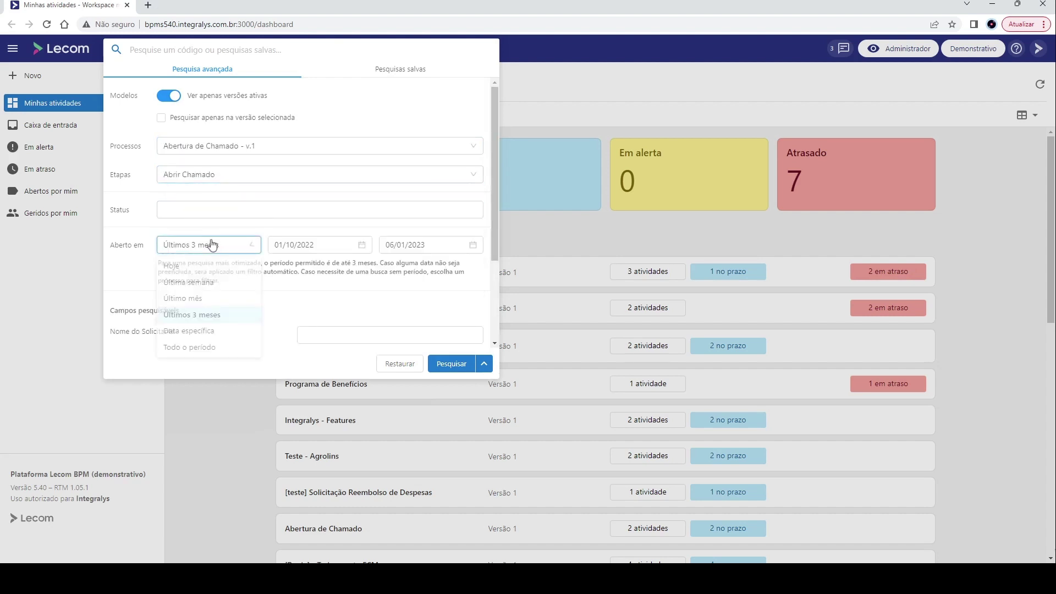
{"action": "left_click", "coordinate": [215, 358]}
{"action": "left_click", "coordinate": [451, 364]}
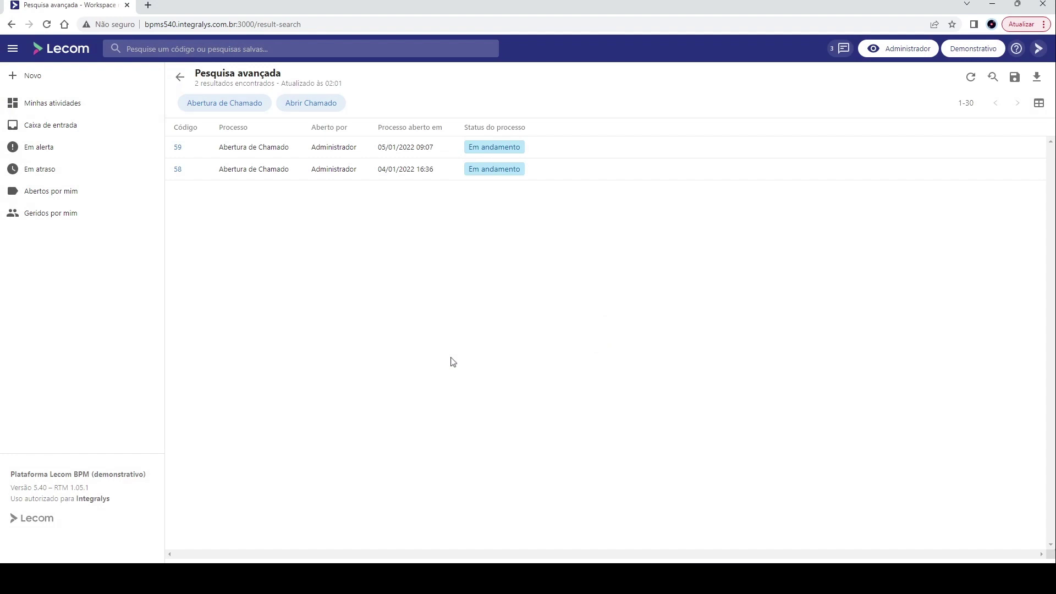
Examine the first result's flow, step list and history, and return to the search results and refresh them.
{"action": "left_click", "coordinate": [177, 150]}
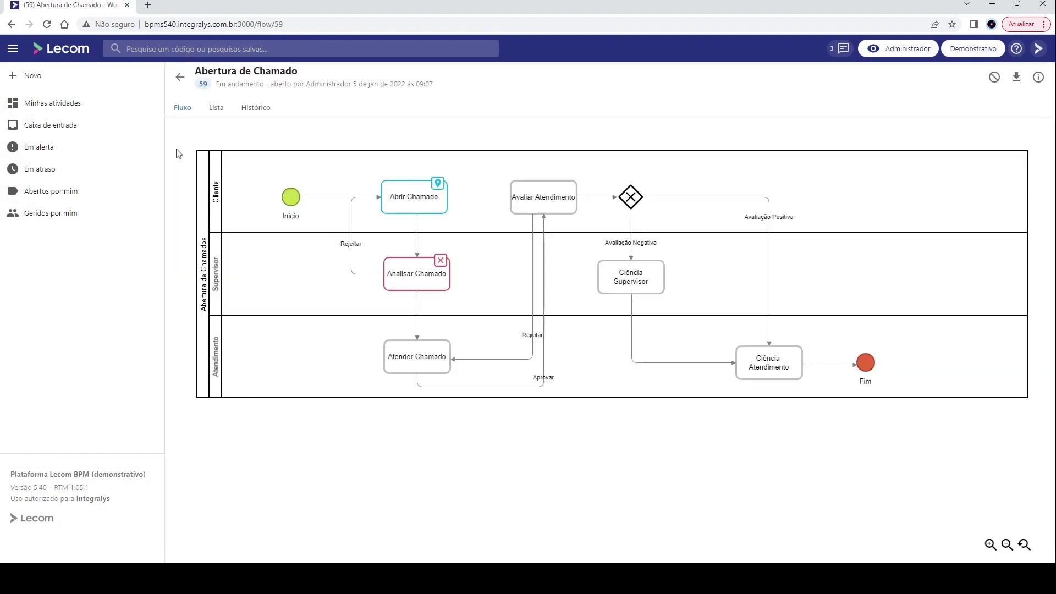
{"action": "left_click", "coordinate": [215, 109]}
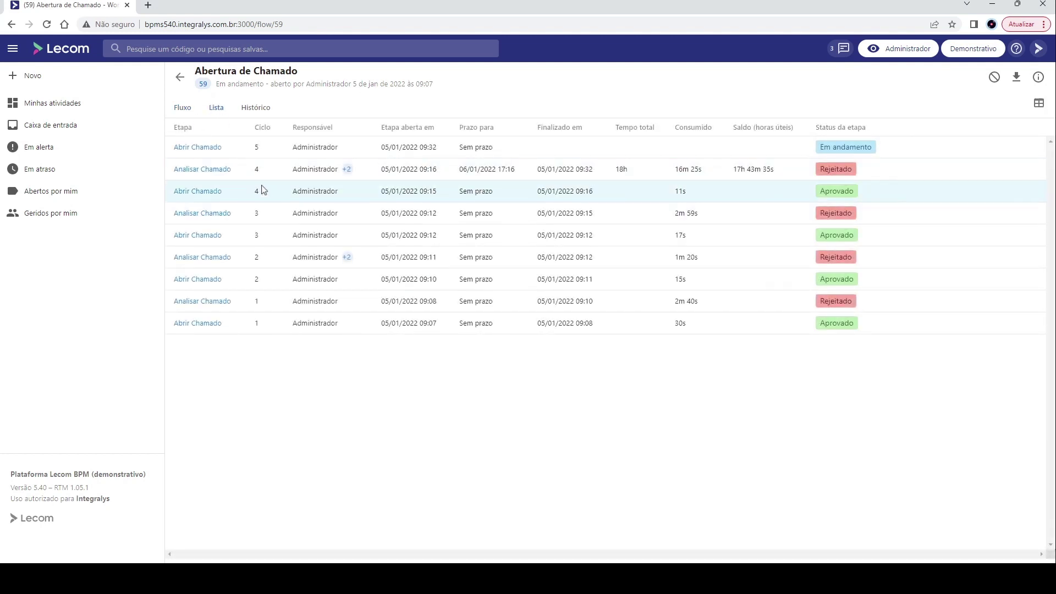
{"action": "left_click", "coordinate": [262, 108]}
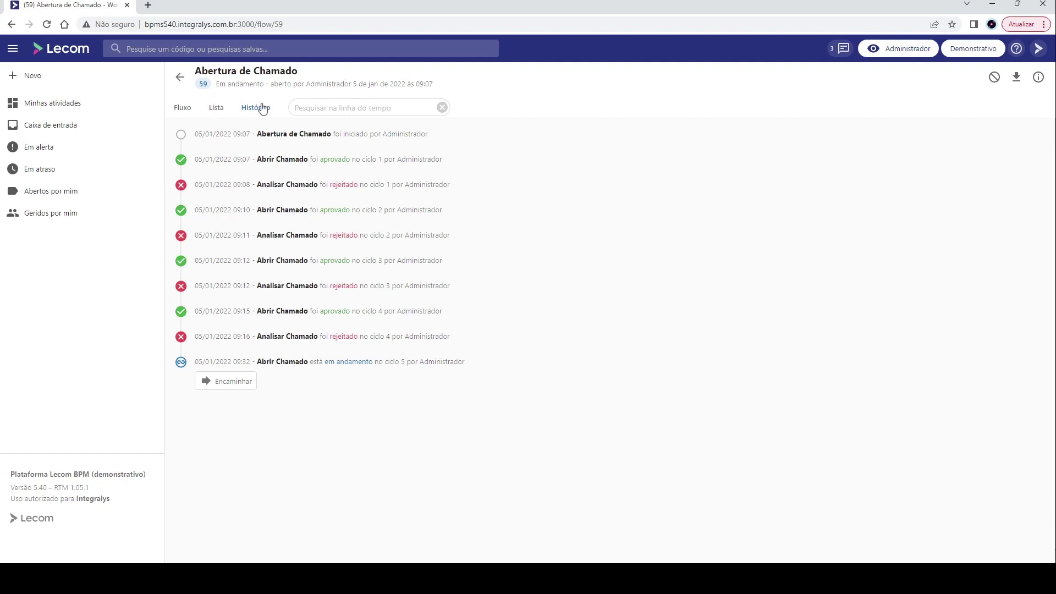
{"action": "left_click", "coordinate": [181, 78]}
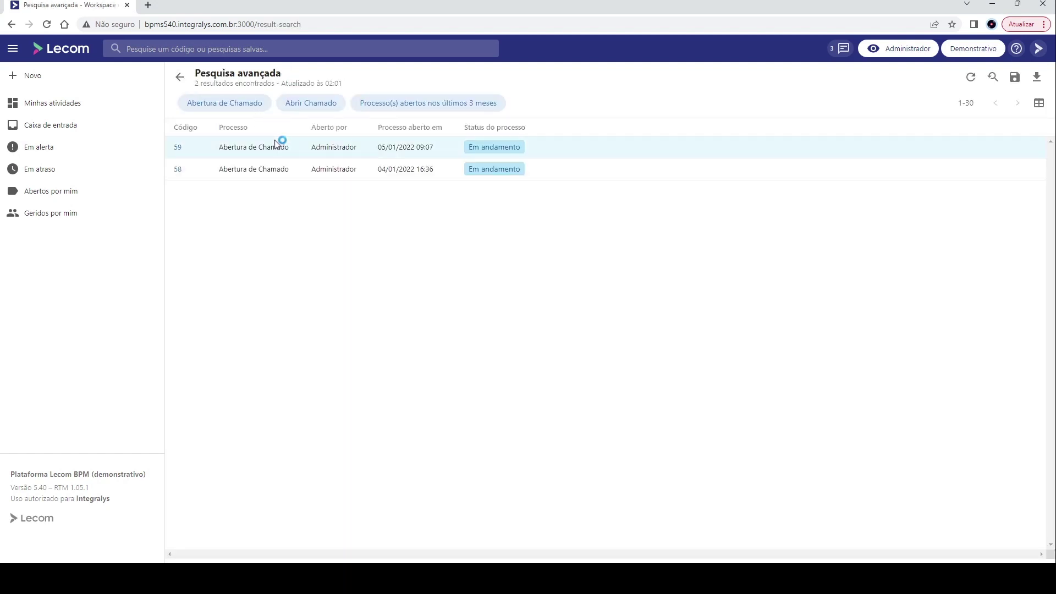
{"action": "left_click", "coordinate": [969, 82]}
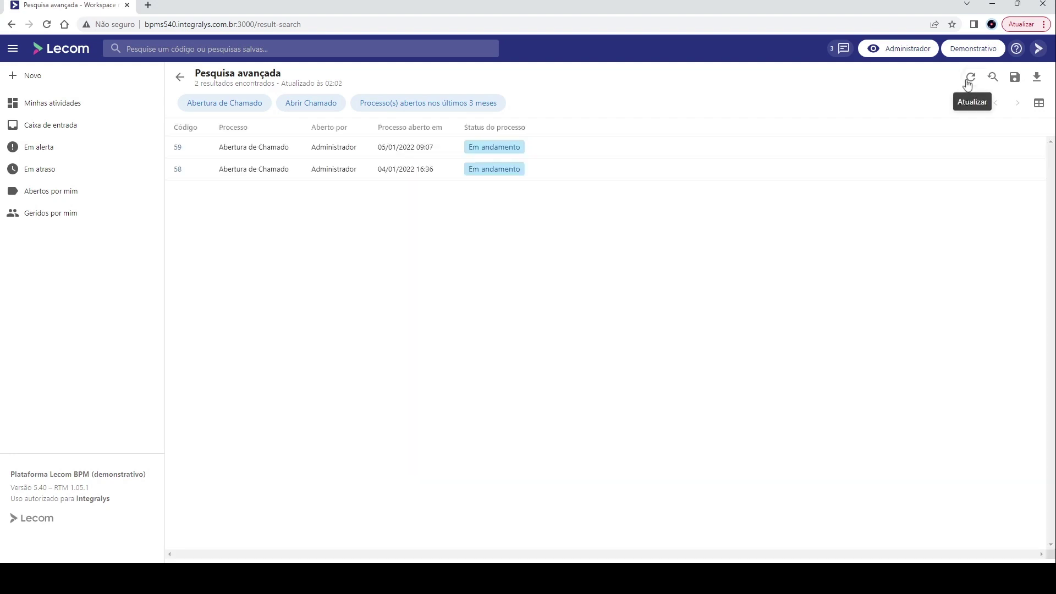
Refresh the search results and review the filters applied to the current search.
{"action": "left_click", "coordinate": [968, 83]}
{"action": "left_click", "coordinate": [993, 78]}
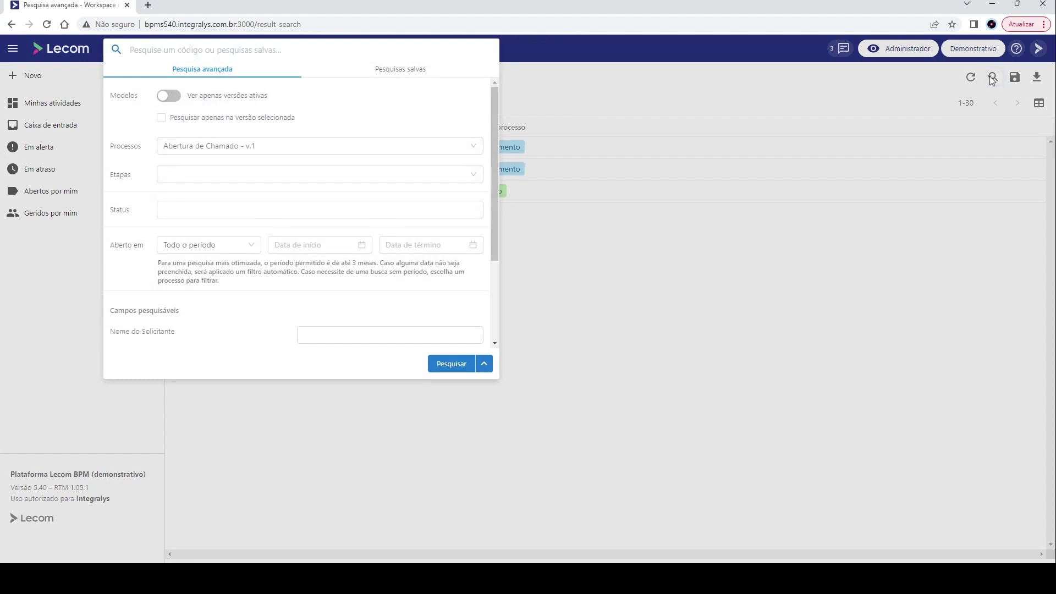
{"action": "left_click", "coordinate": [993, 78]}
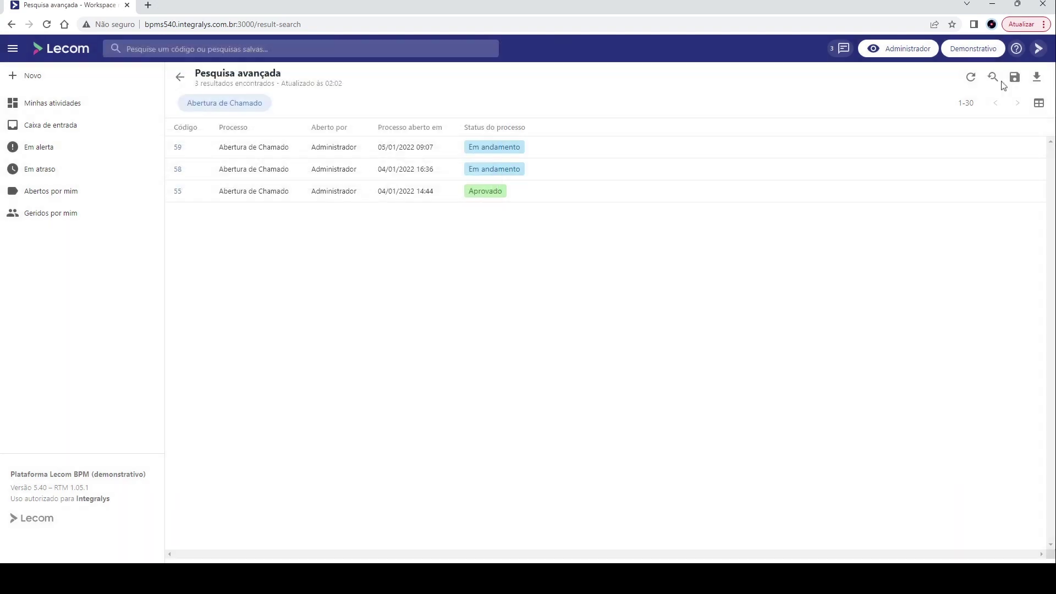
Save the current search under the name Pesquisa de teste.
{"action": "left_click", "coordinate": [1014, 80]}
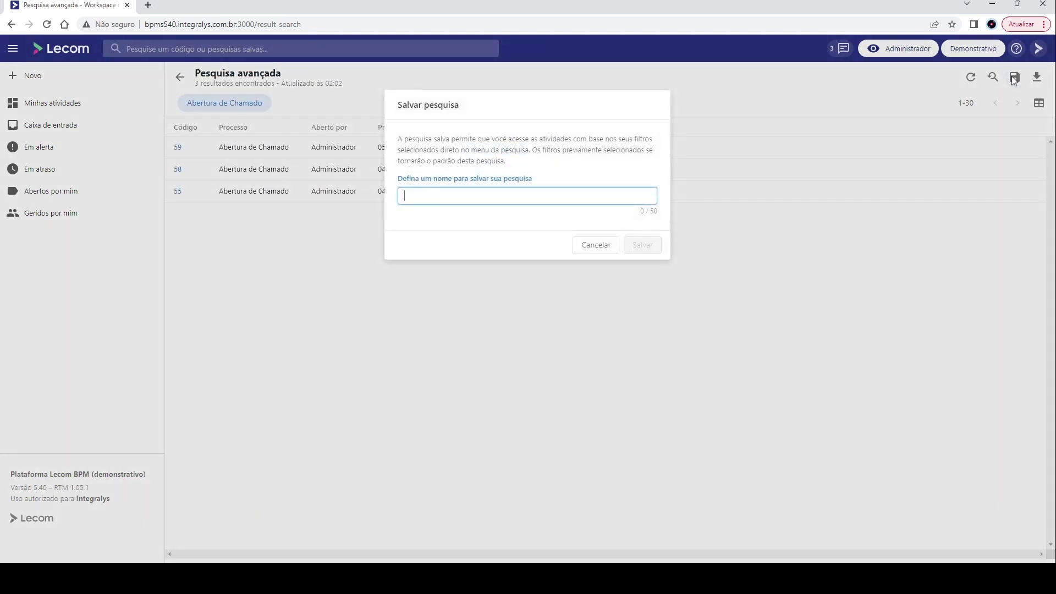
{"action": "type", "text": "Teste"}
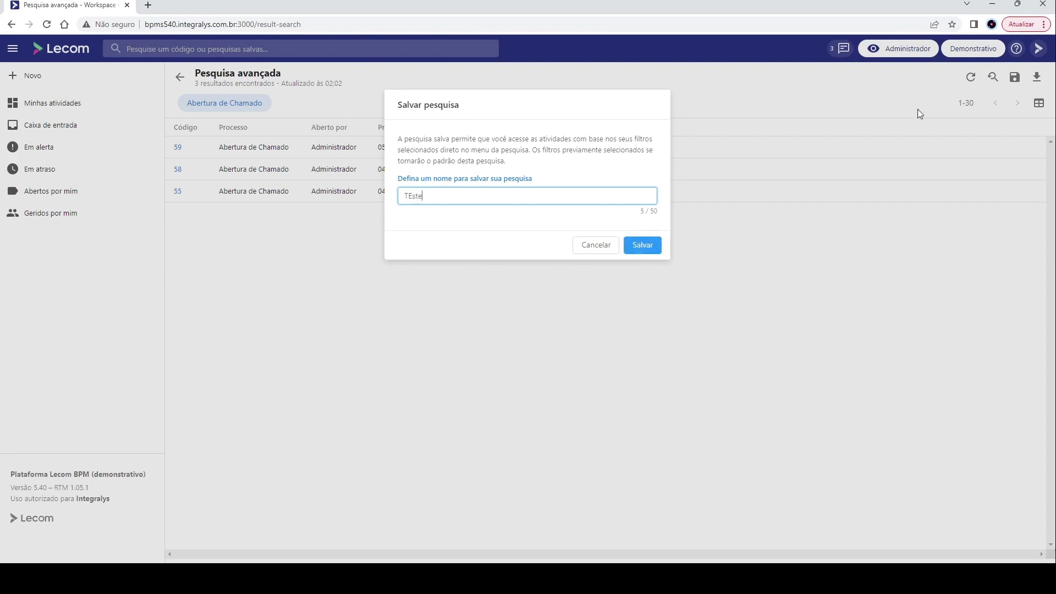
{"action": "key", "text": "ctrl+a"}
{"action": "type", "text": "Pesquisa de teste"}
{"action": "left_click", "coordinate": [656, 247]}
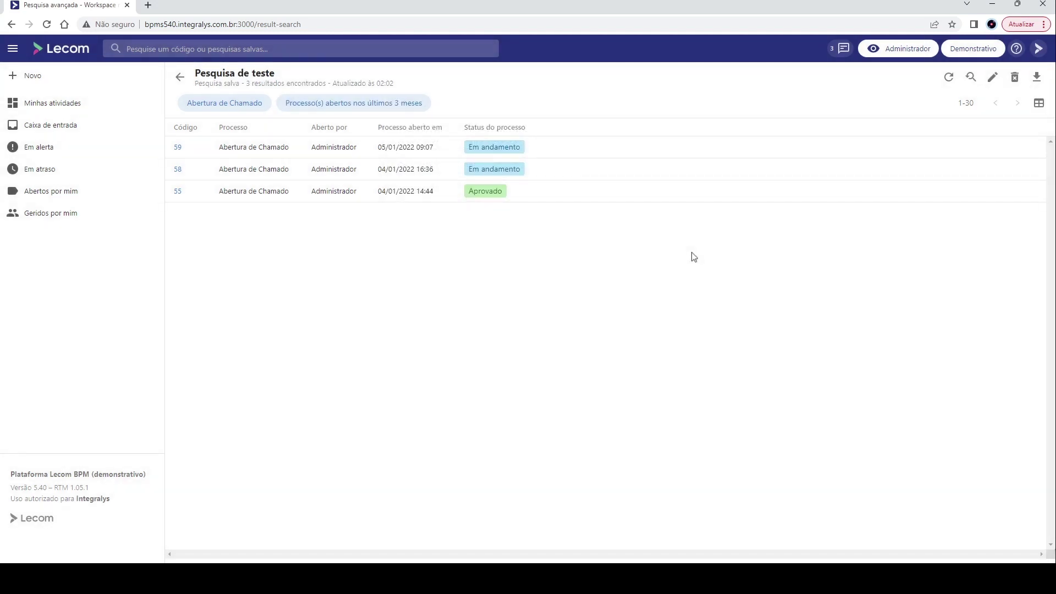
Find the saved search Pesquisa de teste by looking up pesqui, run it, and review its filters.
{"action": "left_click", "coordinate": [414, 53]}
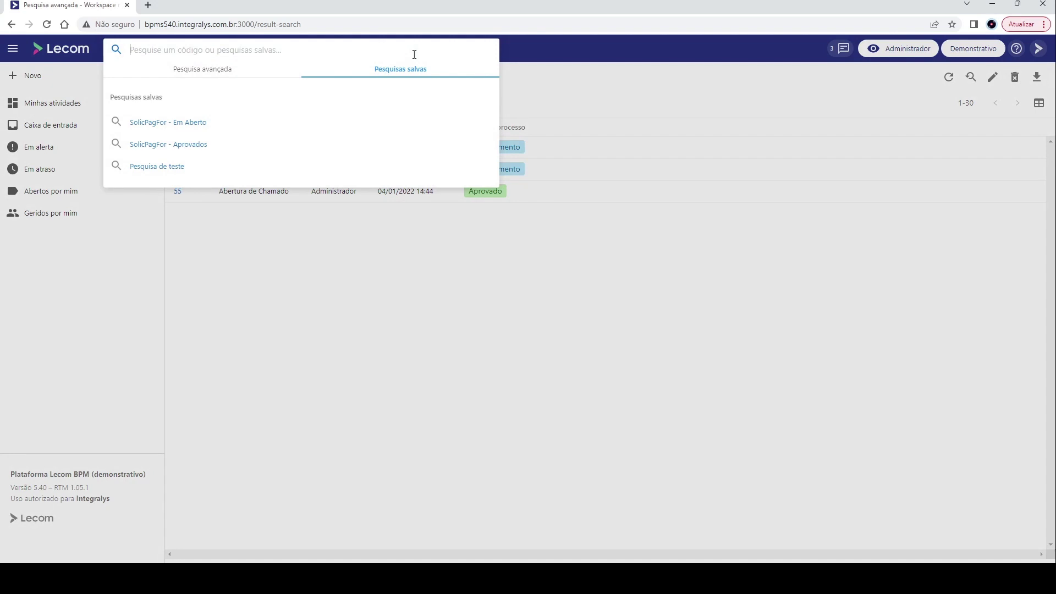
{"action": "type", "text": "pesqui"}
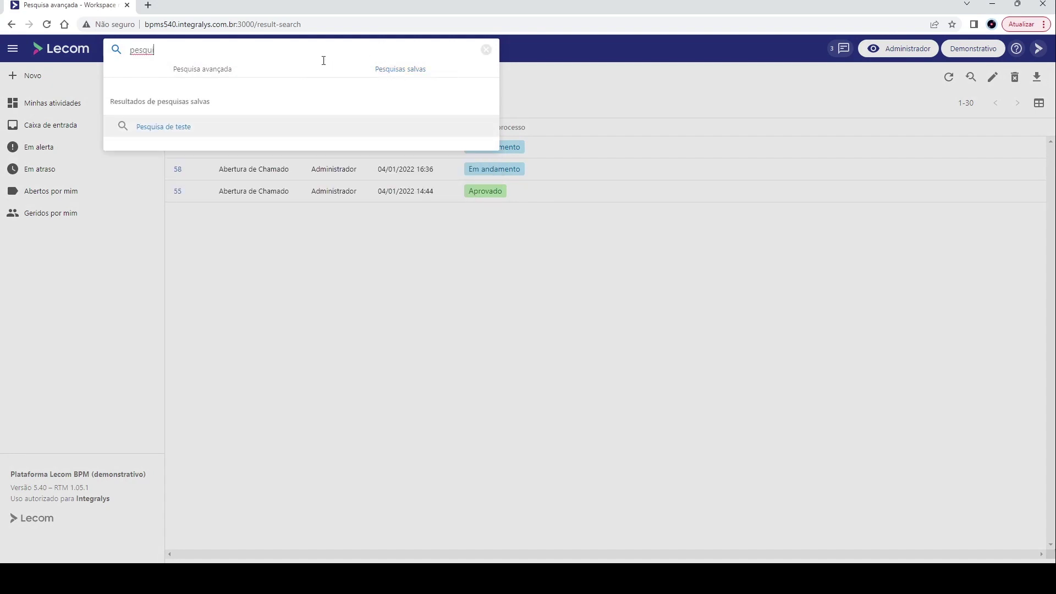
{"action": "left_click", "coordinate": [176, 127]}
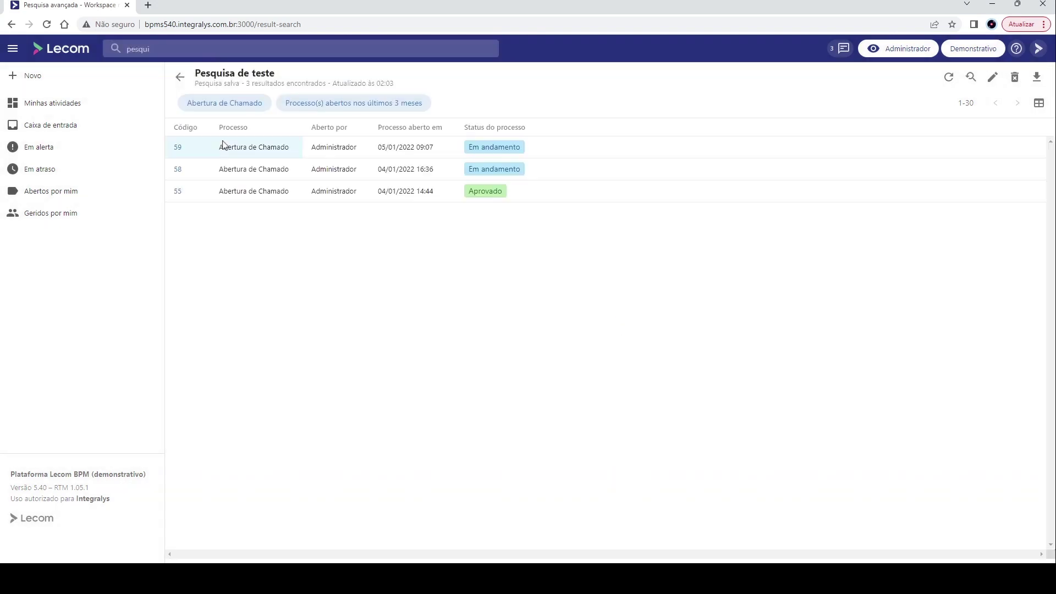
{"action": "left_click", "coordinate": [287, 49]}
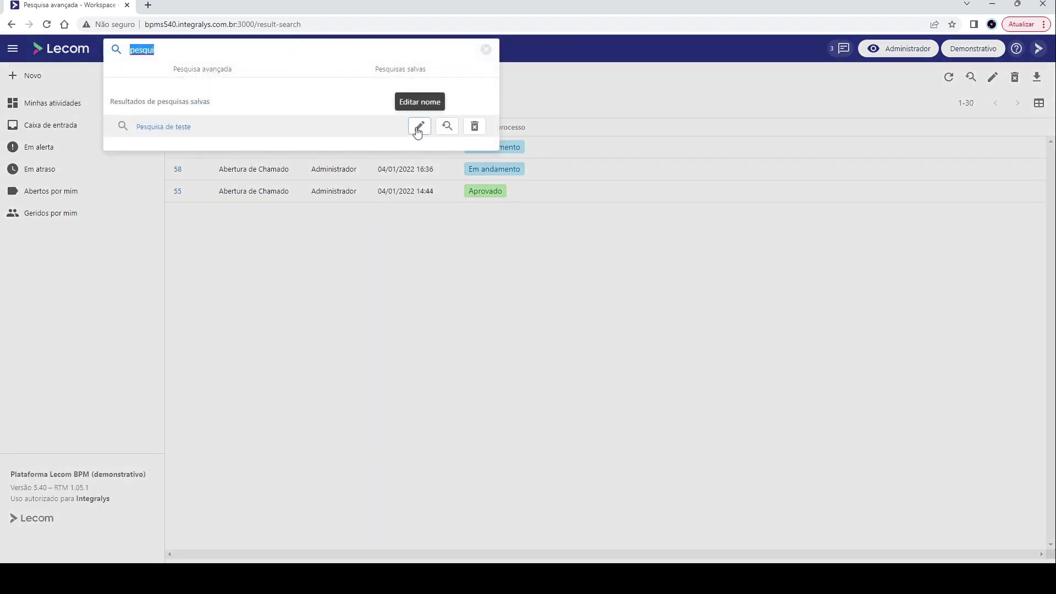
{"action": "left_click", "coordinate": [447, 126]}
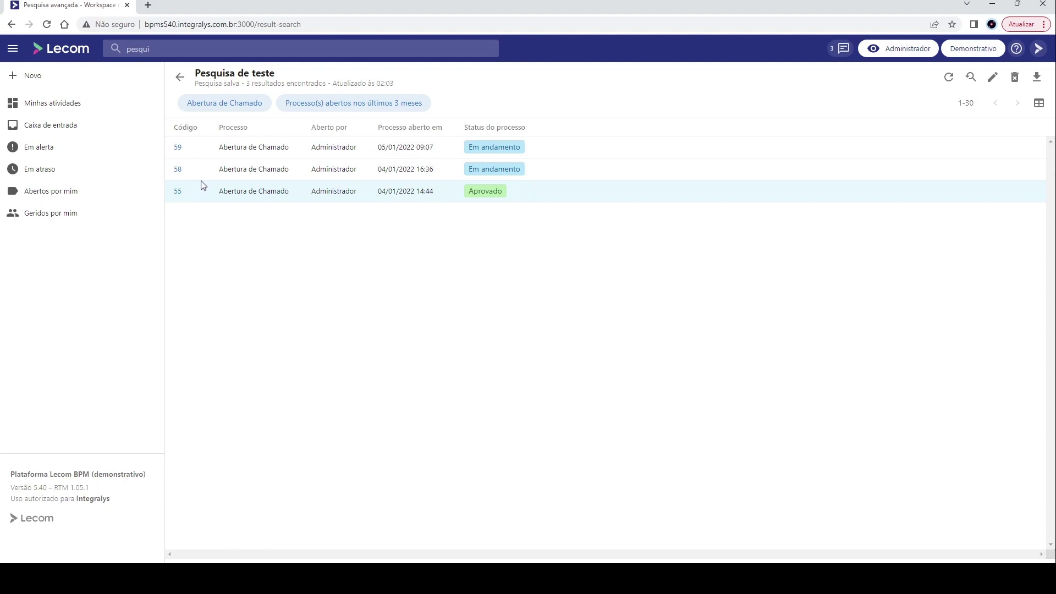
Look up process code 59, open the matching Abertura de Chamado process, and examine its step list and history.
{"action": "left_click", "coordinate": [218, 51]}
{"action": "type", "text": "59"}
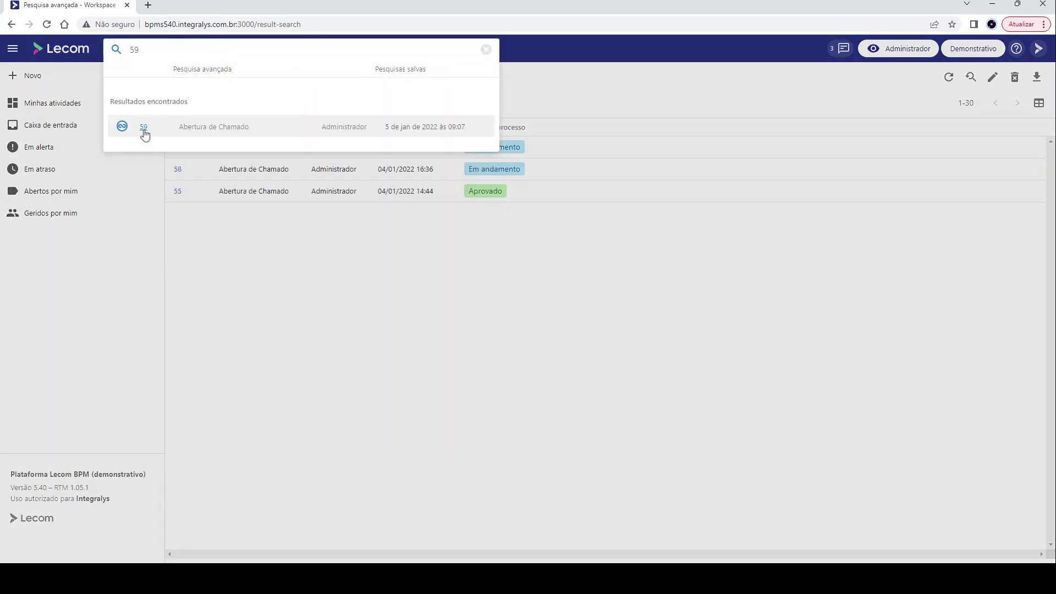
{"action": "left_click", "coordinate": [144, 130]}
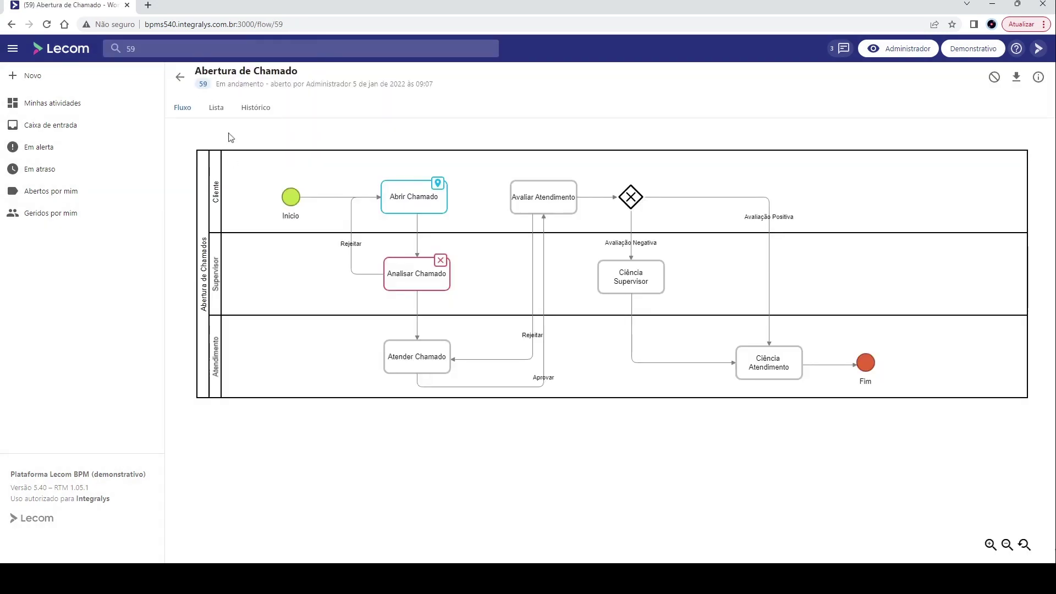
{"action": "left_click", "coordinate": [217, 108]}
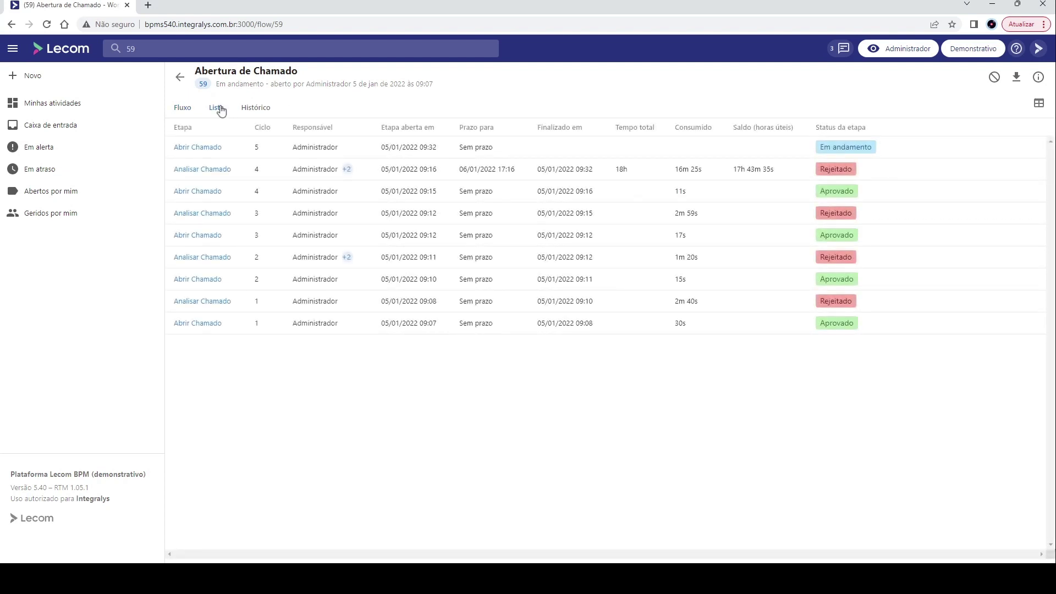
{"action": "left_click", "coordinate": [249, 110]}
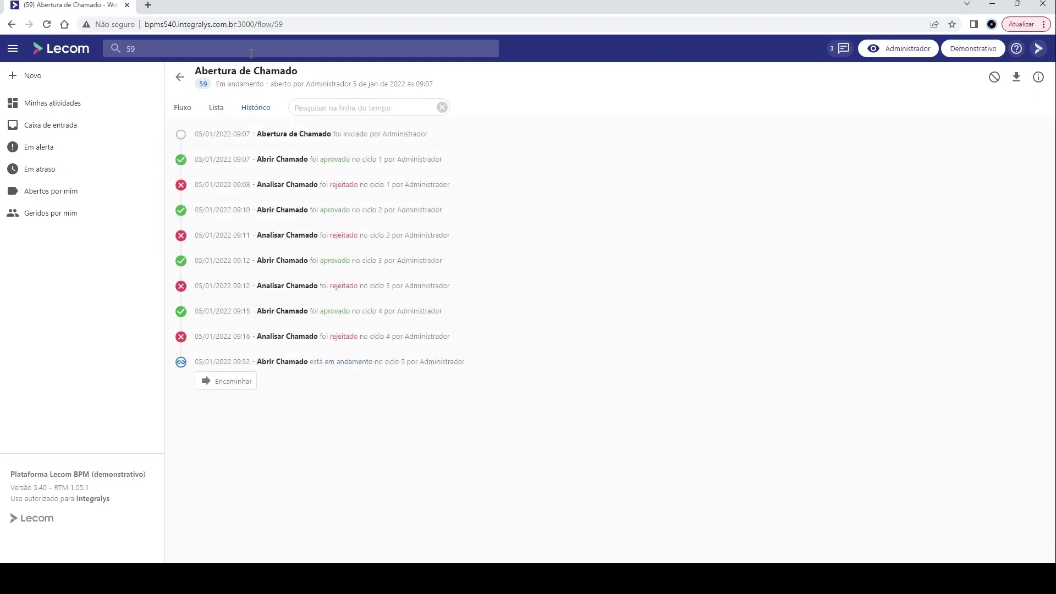
Look up process code 168, and clear the search text to return to the advanced search filters.
{"action": "left_click", "coordinate": [250, 54]}
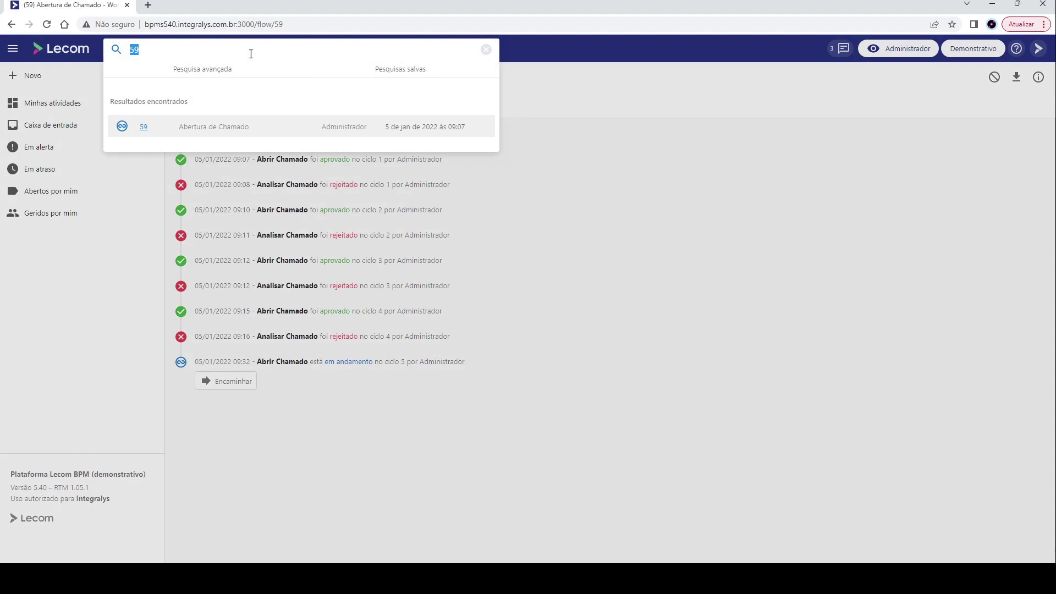
{"action": "type", "text": "168"}
{"action": "left_click", "coordinate": [486, 50]}
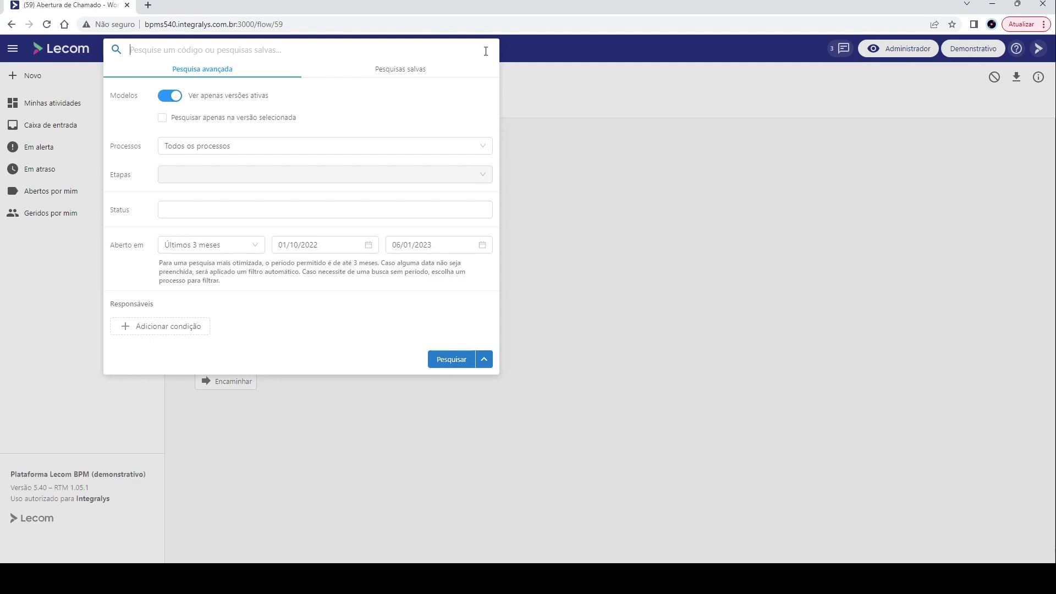
Filter the advanced search by the process Solicitação de Viagem - v.1 and review its searchable fields.
{"action": "left_click", "coordinate": [208, 144]}
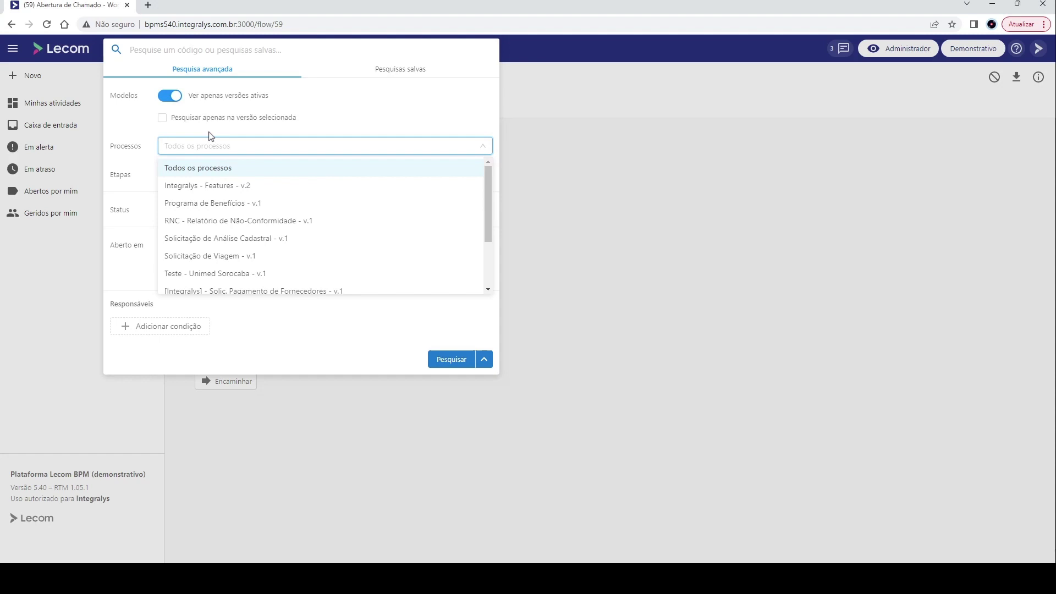
{"action": "left_click", "coordinate": [255, 257]}
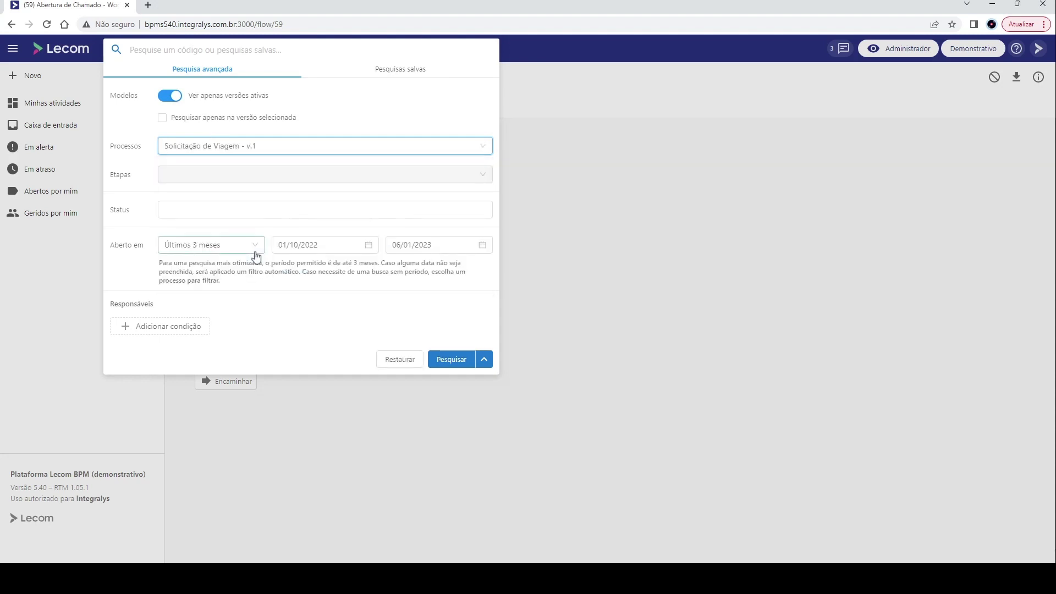
{"action": "scroll", "coordinate": [259, 204], "scroll_direction": "down", "scroll_amount": 1}
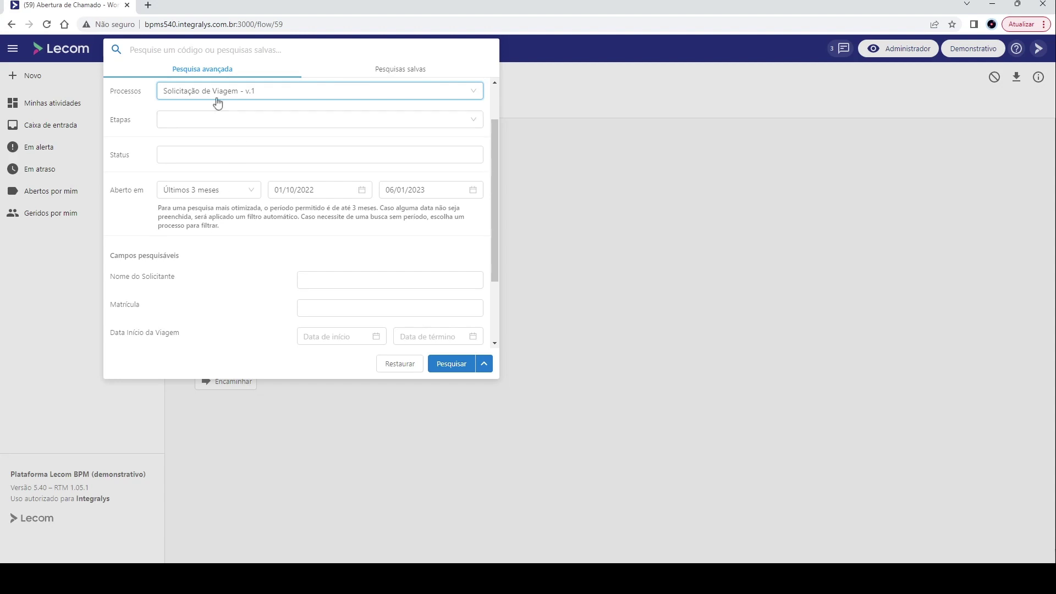
{"action": "scroll", "coordinate": [212, 270], "scroll_direction": "down", "scroll_amount": 2}
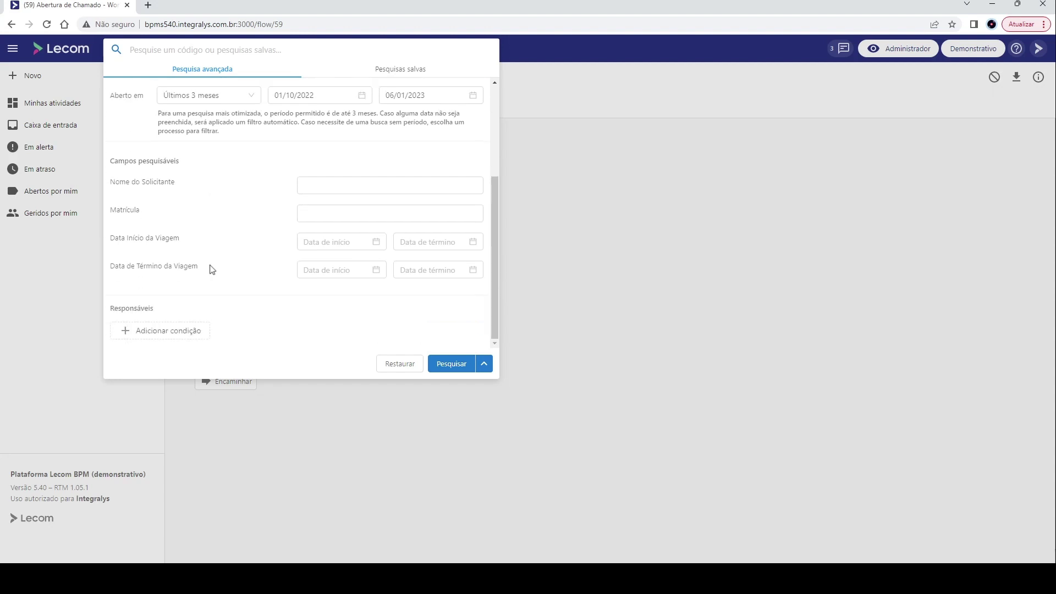
{"action": "scroll", "coordinate": [212, 270], "scroll_direction": "up", "scroll_amount": 1}
Enter the requester's first name in Nome do Solicitante, set the opening period to Todo o período, and run the search.
{"action": "left_click", "coordinate": [316, 239]}
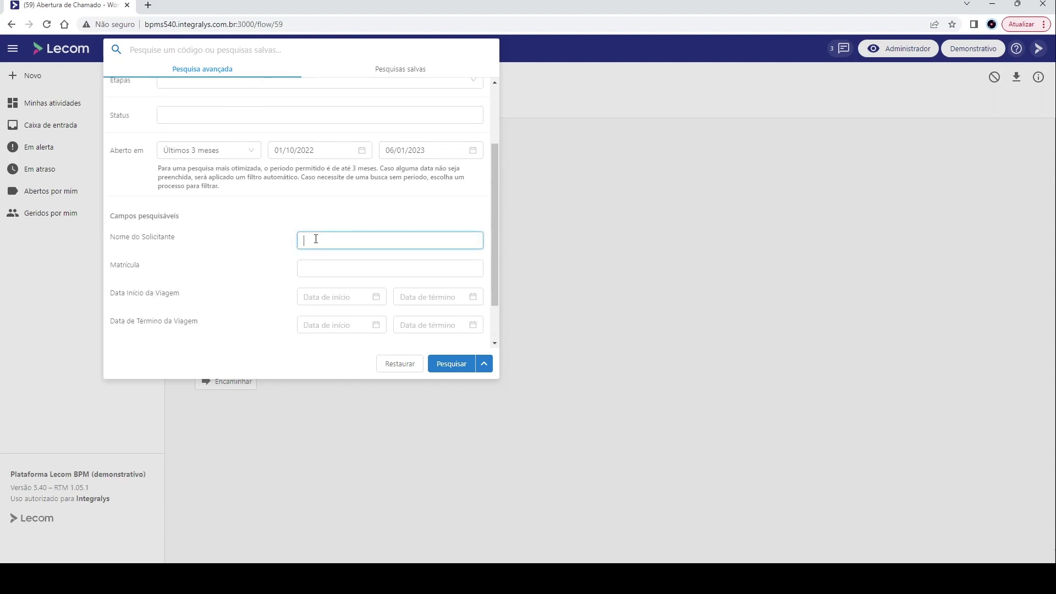
{"action": "type", "text": "leonardo"}
{"action": "left_click", "coordinate": [231, 155]}
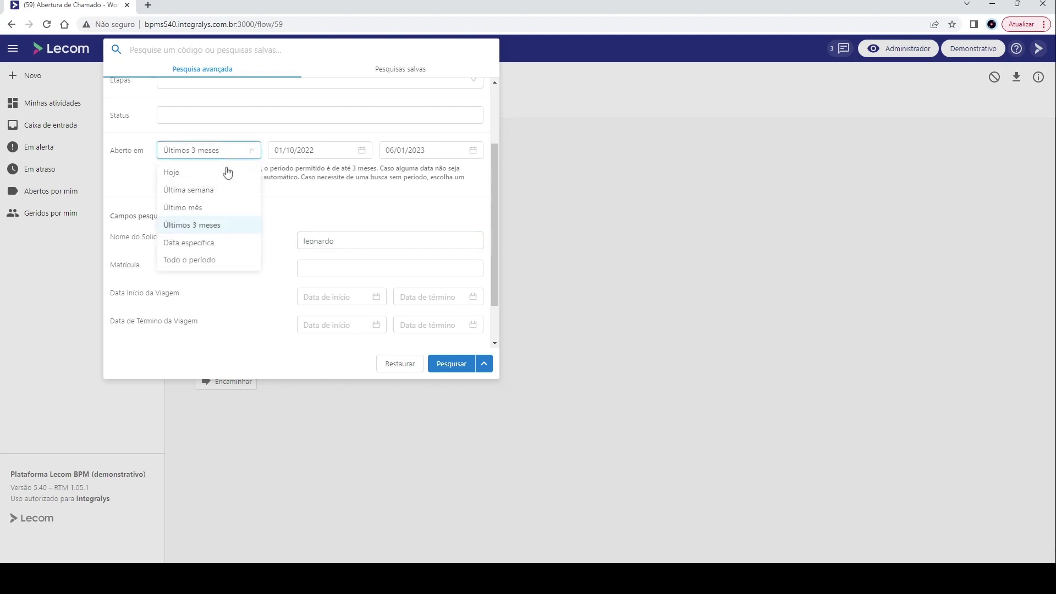
{"action": "left_click", "coordinate": [221, 261]}
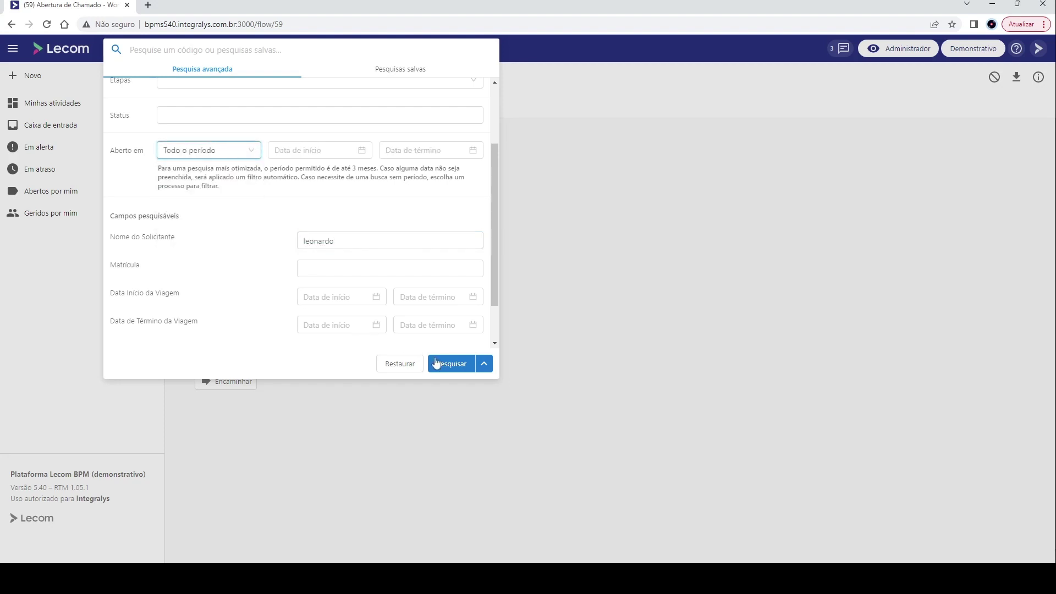
{"action": "left_click", "coordinate": [436, 363]}
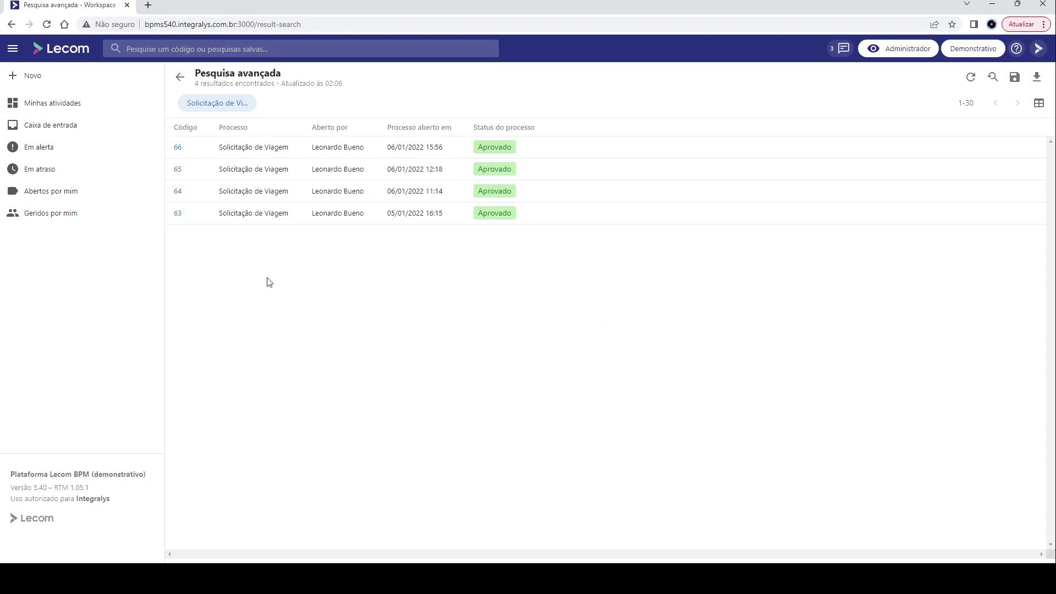
Inspect process 63's step list and its cycle 1 Solicitar Viagem form, and return to the results to review the search filters.
{"action": "left_click", "coordinate": [178, 217]}
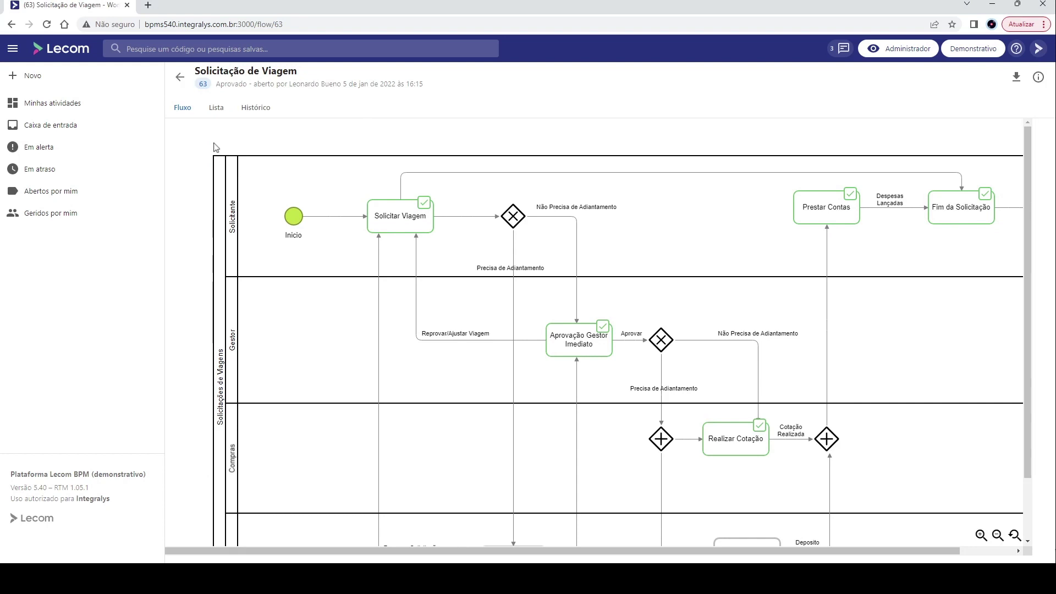
{"action": "left_click", "coordinate": [218, 110]}
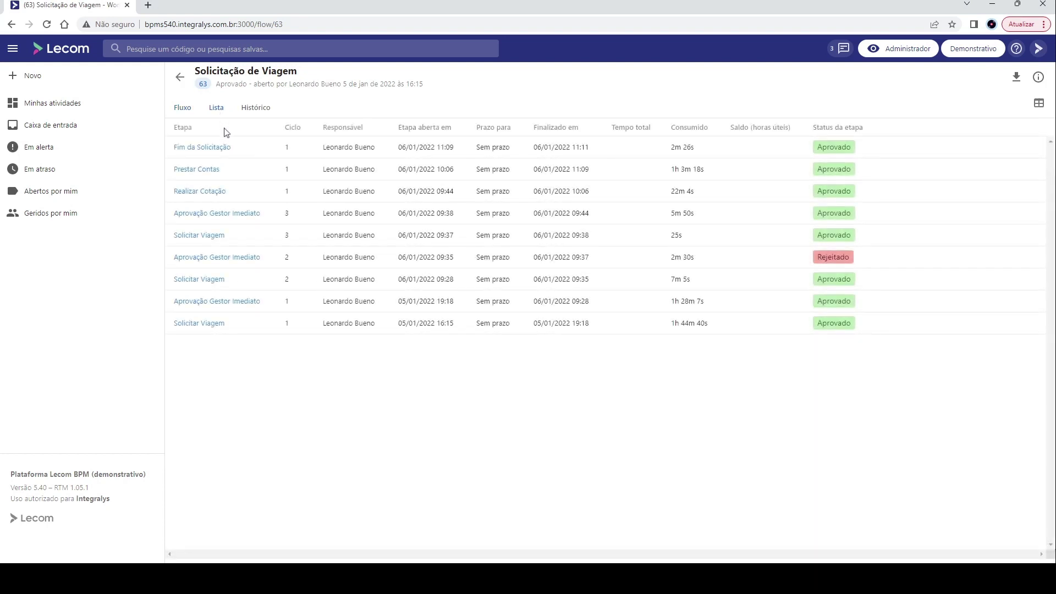
{"action": "left_click", "coordinate": [220, 327]}
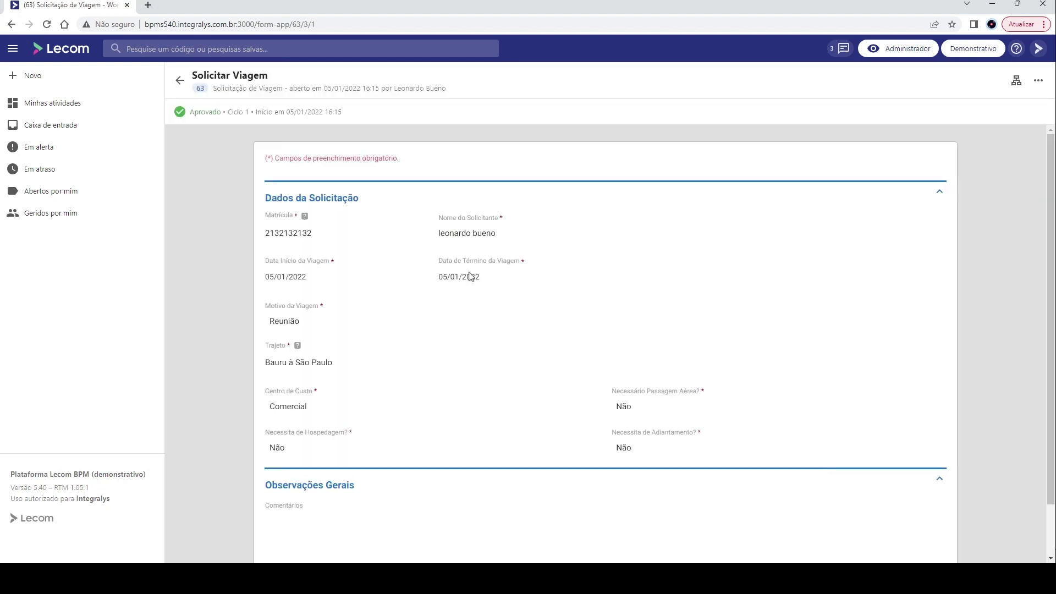
{"action": "left_click_drag", "start_coordinate": [442, 218], "coordinate": [501, 219]}
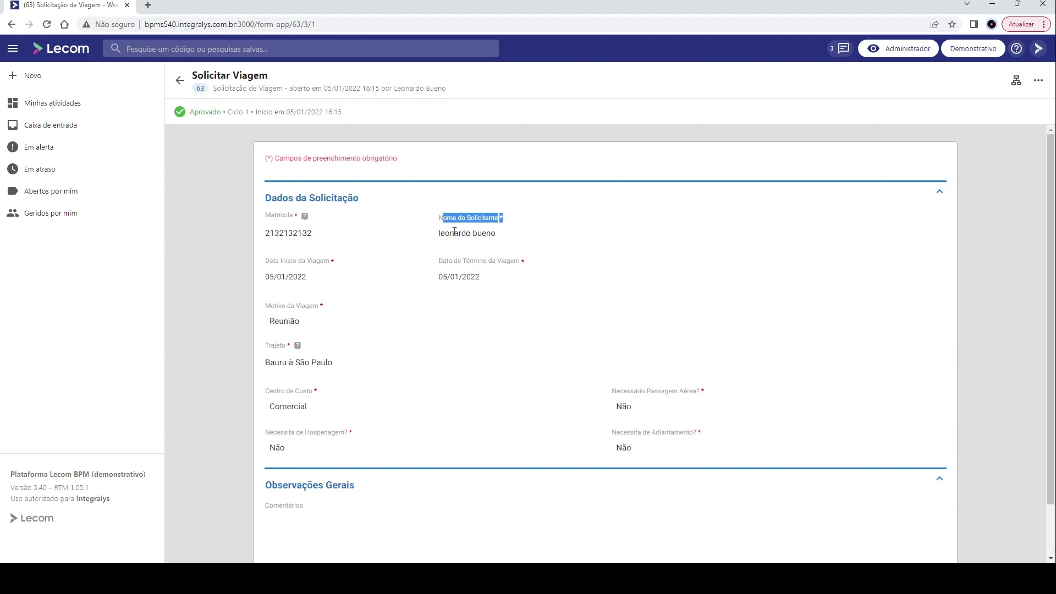
{"action": "left_click", "coordinate": [180, 82]}
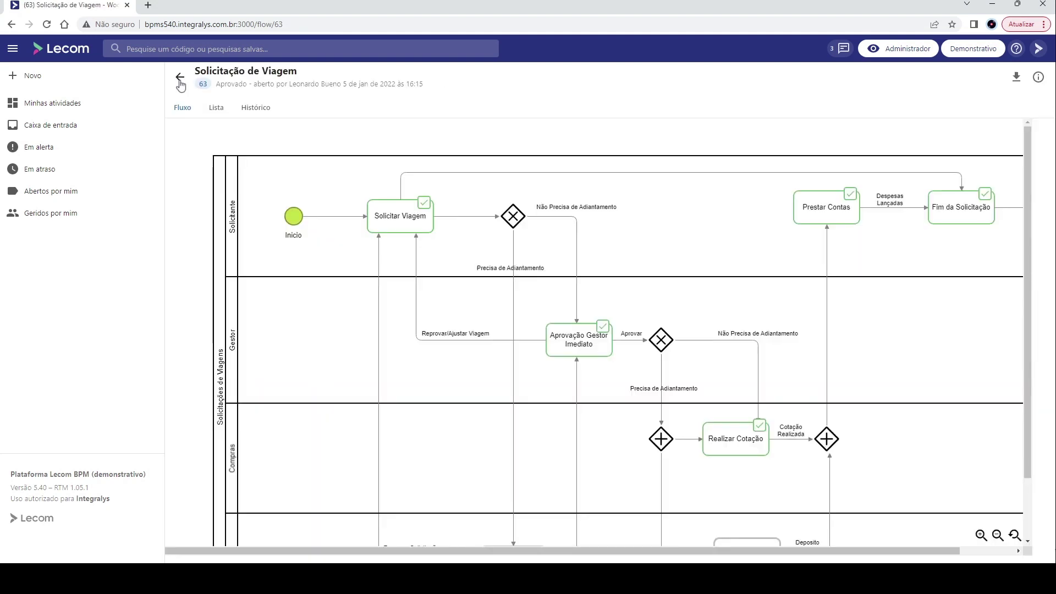
{"action": "left_click", "coordinate": [180, 78]}
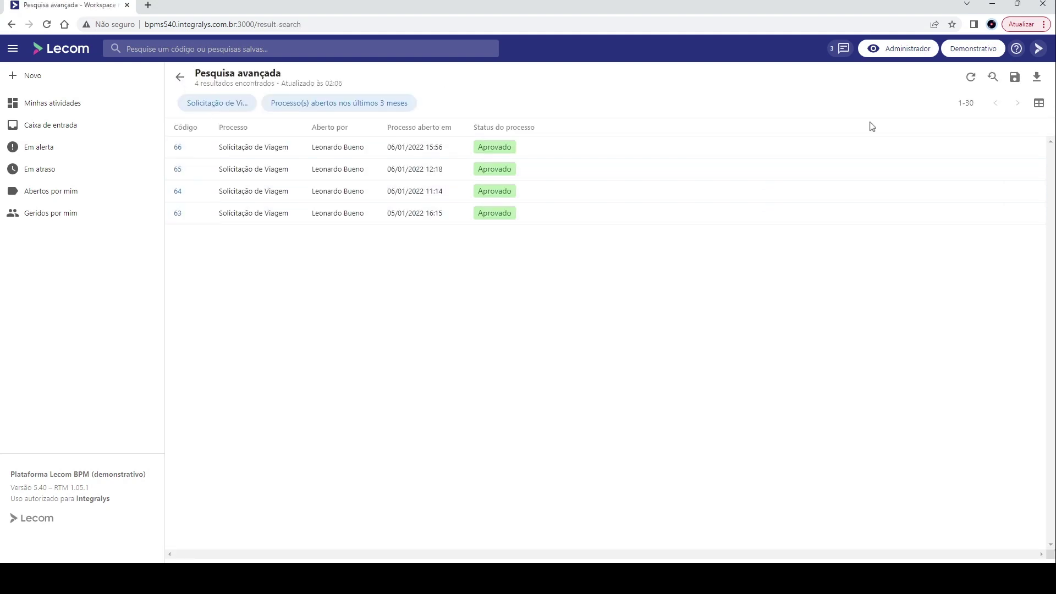
{"action": "left_click", "coordinate": [1000, 86]}
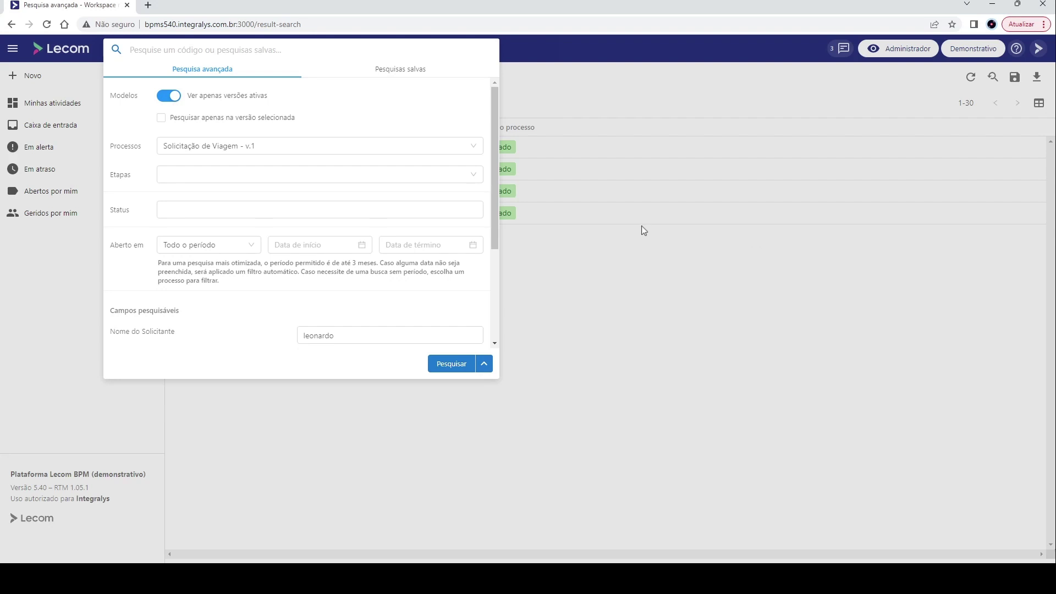
{"action": "left_click", "coordinate": [529, 236]}
Set up a new advanced search for the process Programa de Benefícios - v.1 with the status Aprovado.
{"action": "left_click", "coordinate": [324, 42]}
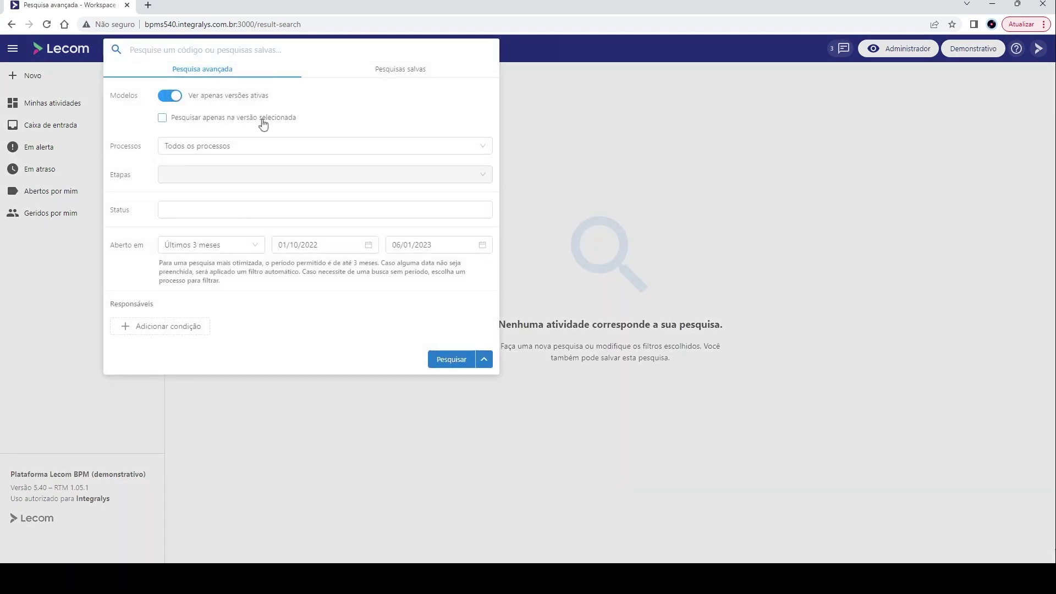
{"action": "left_click", "coordinate": [233, 147]}
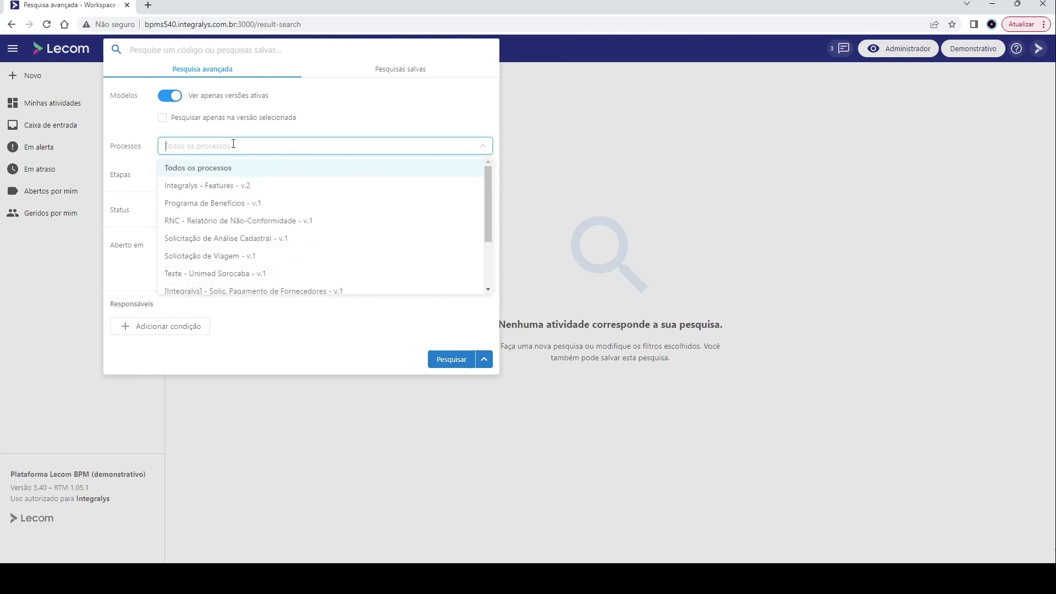
{"action": "left_click", "coordinate": [245, 202]}
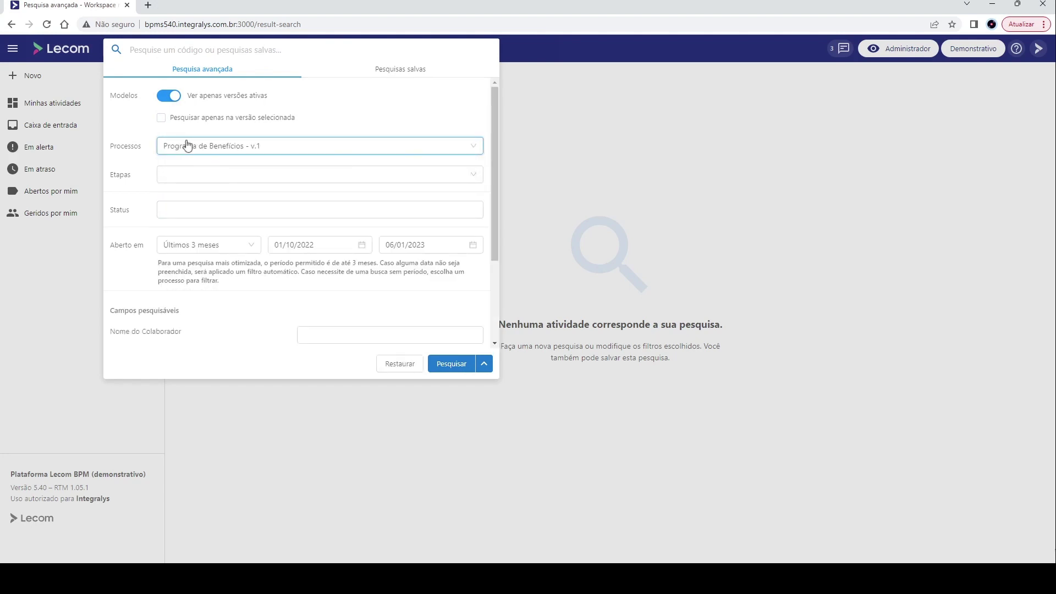
{"action": "left_click", "coordinate": [208, 209]}
{"action": "left_click", "coordinate": [249, 322]}
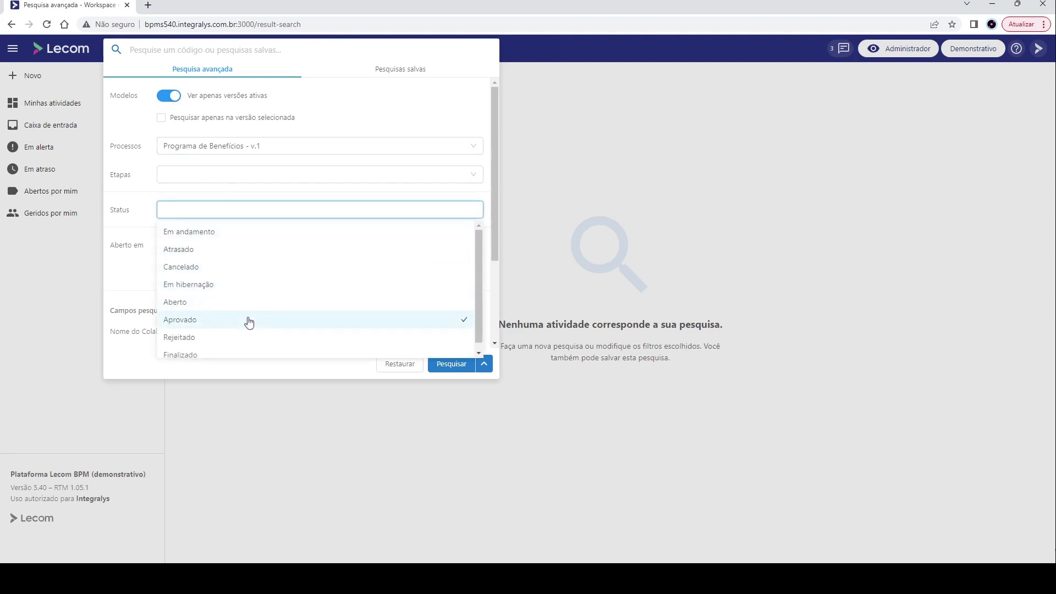
Filter the advanced search by the statuses Finalizado and Rejeitado instead of Aprovado.
{"action": "left_click", "coordinate": [254, 352]}
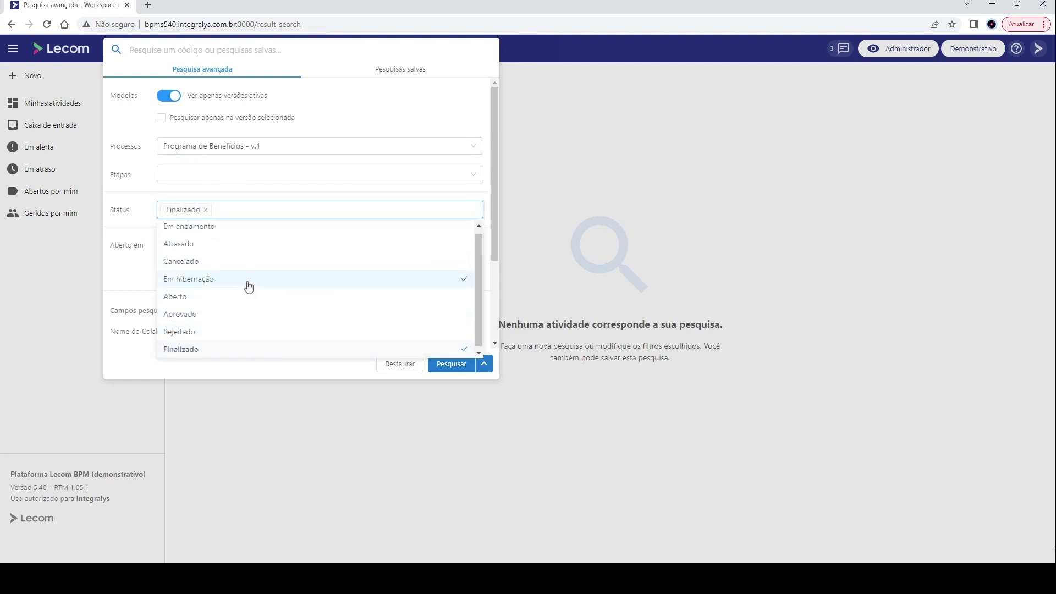
{"action": "left_click", "coordinate": [148, 257]}
{"action": "left_click", "coordinate": [229, 206]}
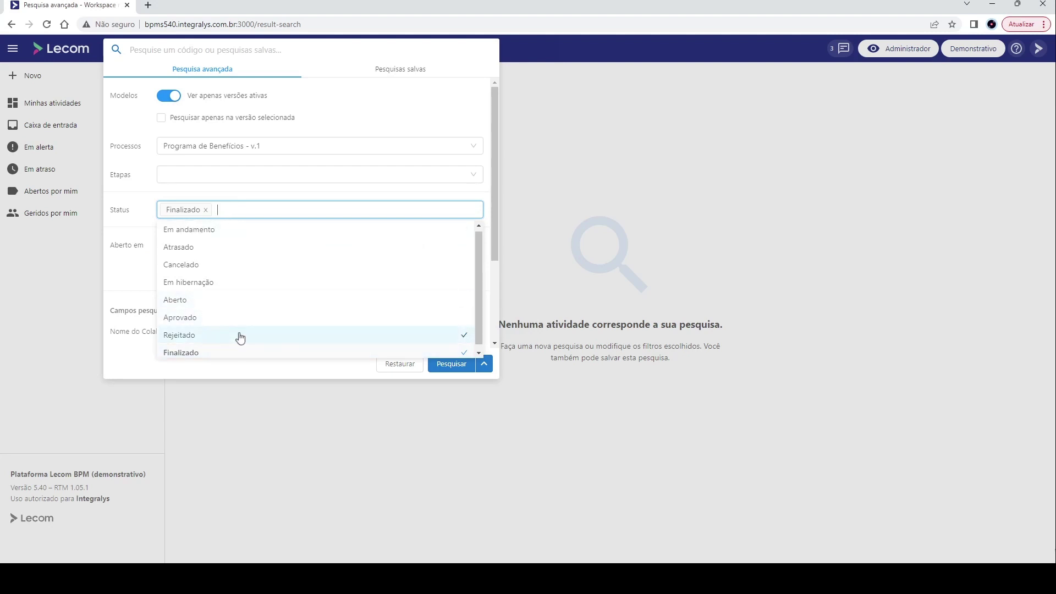
{"action": "left_click", "coordinate": [240, 338]}
{"action": "left_click", "coordinate": [151, 273]}
Set the opening period to Todo o período, review the searchable fields, and run the search.
{"action": "left_click", "coordinate": [223, 246]}
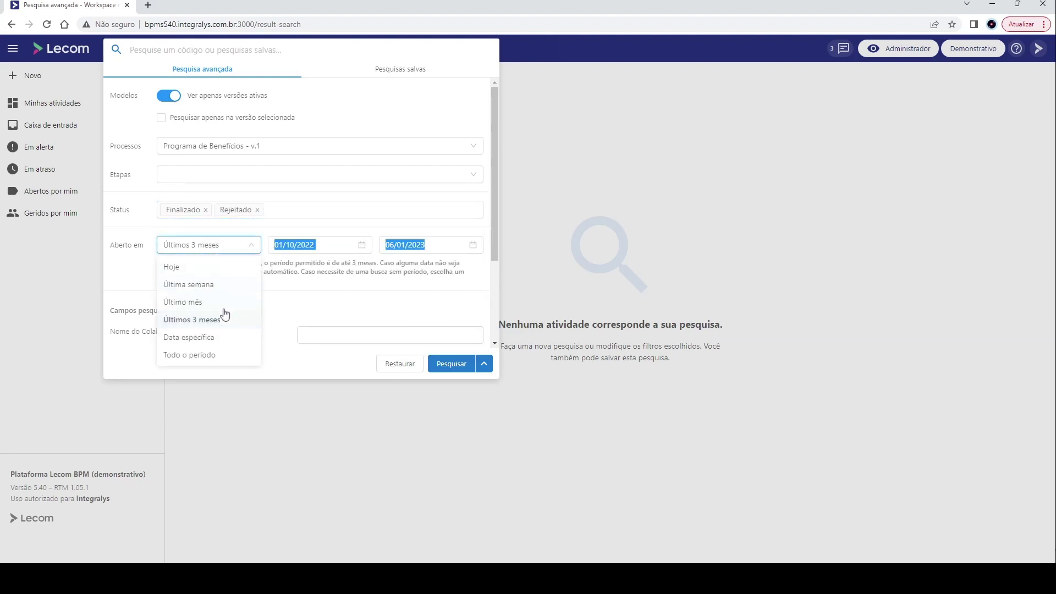
{"action": "left_click", "coordinate": [238, 360]}
{"action": "scroll", "coordinate": [358, 322], "scroll_direction": "down", "scroll_amount": 2}
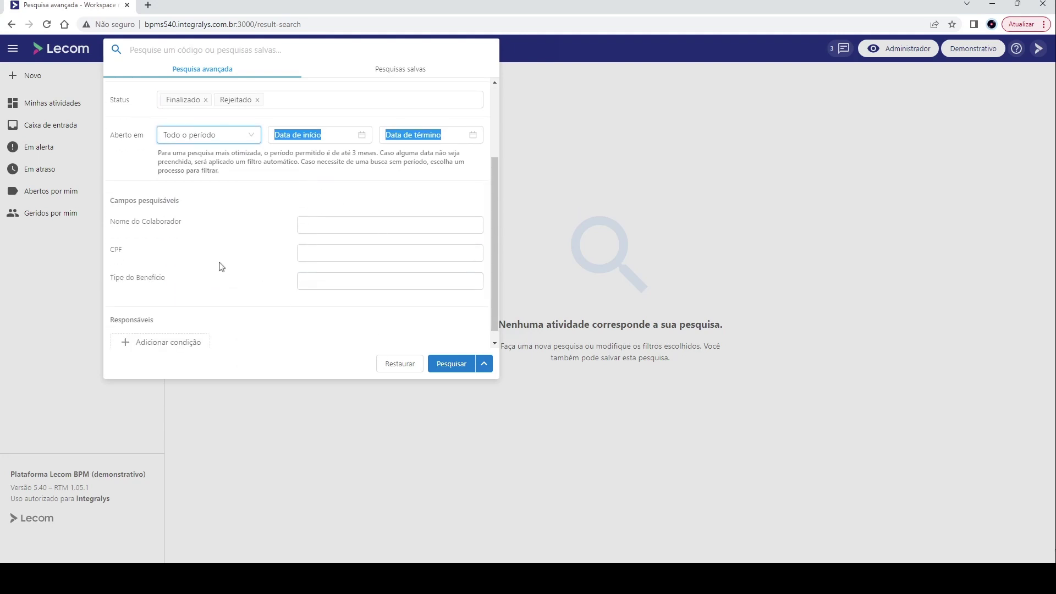
{"action": "scroll", "coordinate": [221, 267], "scroll_direction": "up", "scroll_amount": 2}
{"action": "scroll", "coordinate": [221, 264], "scroll_direction": "down", "scroll_amount": 2}
{"action": "left_click", "coordinate": [452, 364]}
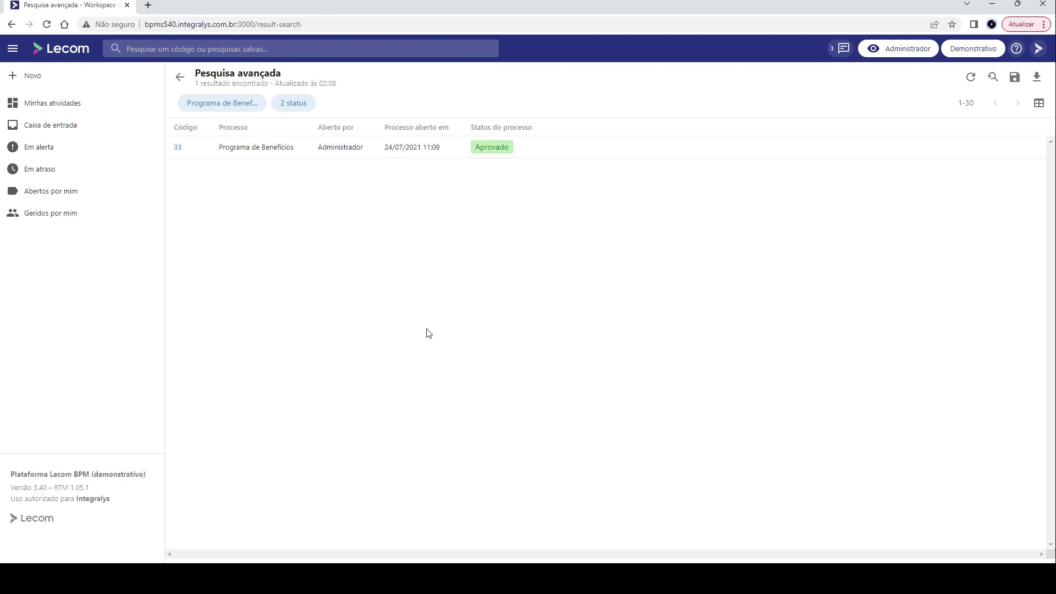
Inspect process 33's flow diagram, step list and history, and return to the search results.
{"action": "left_click", "coordinate": [177, 148]}
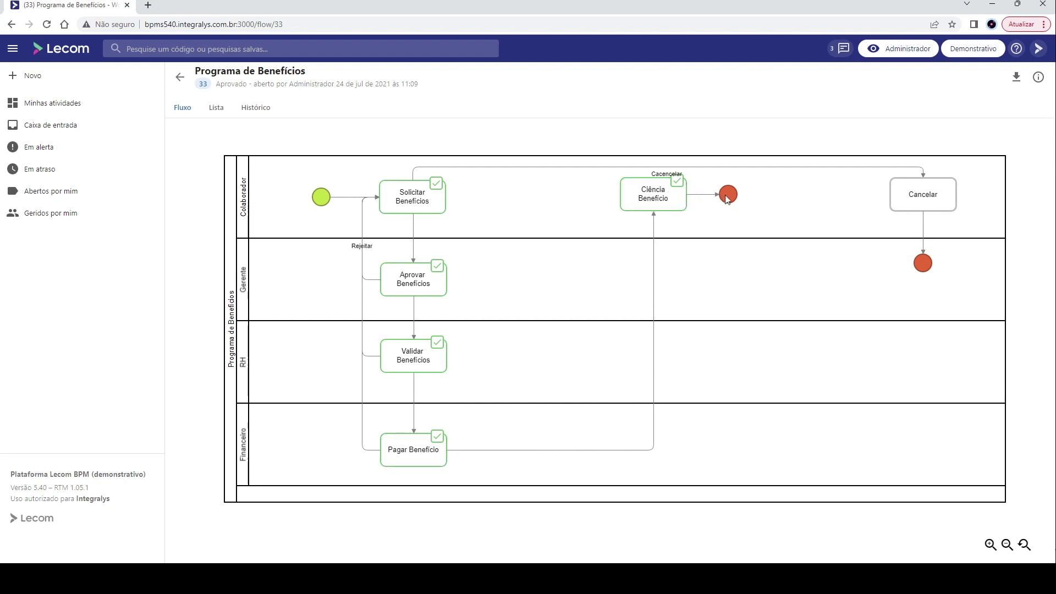
{"action": "left_click", "coordinate": [217, 109]}
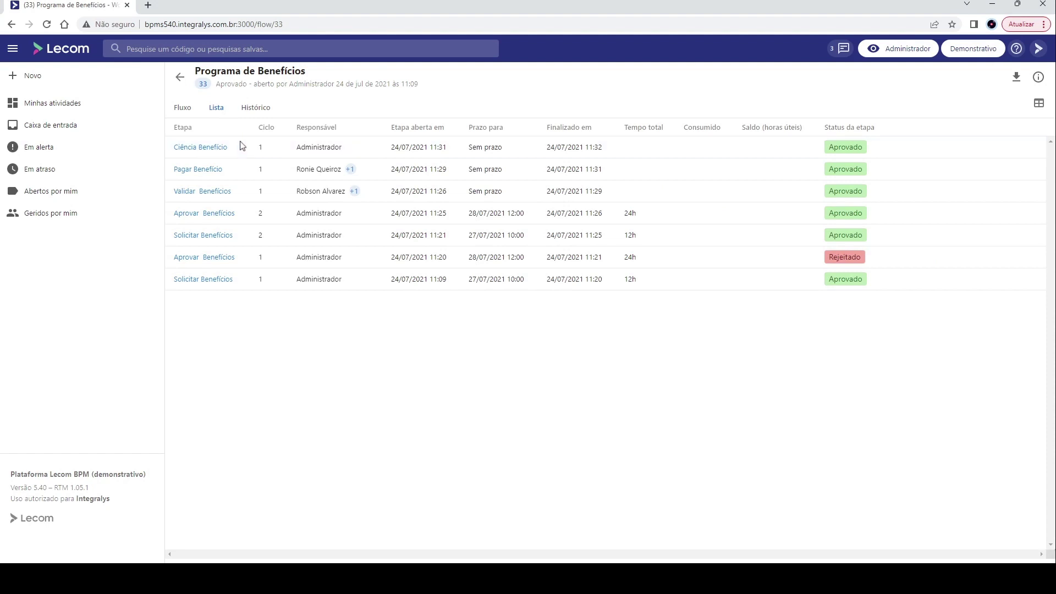
{"action": "left_click", "coordinate": [260, 111]}
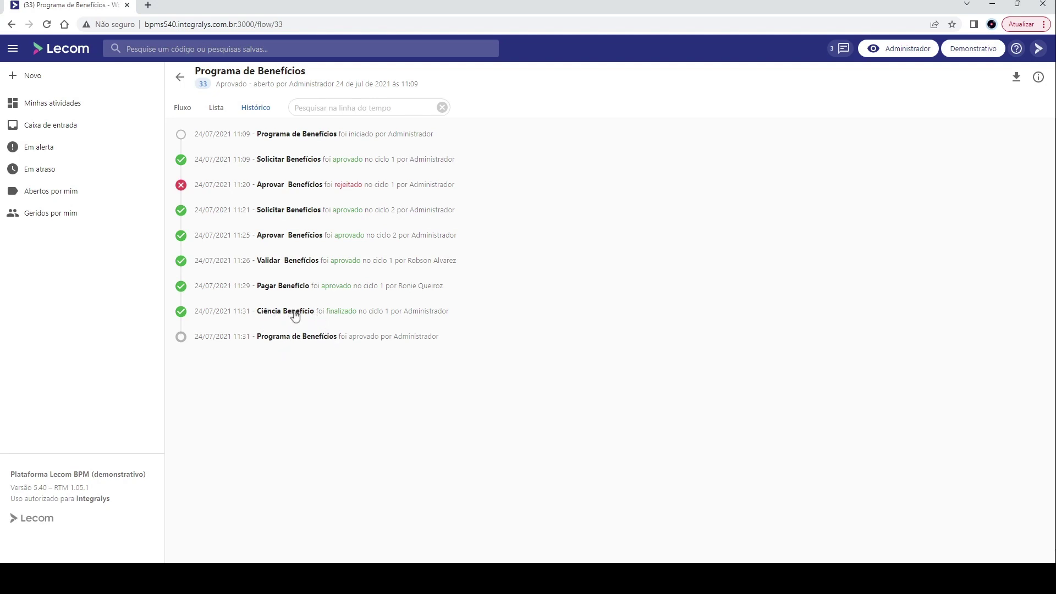
{"action": "left_click", "coordinate": [179, 78]}
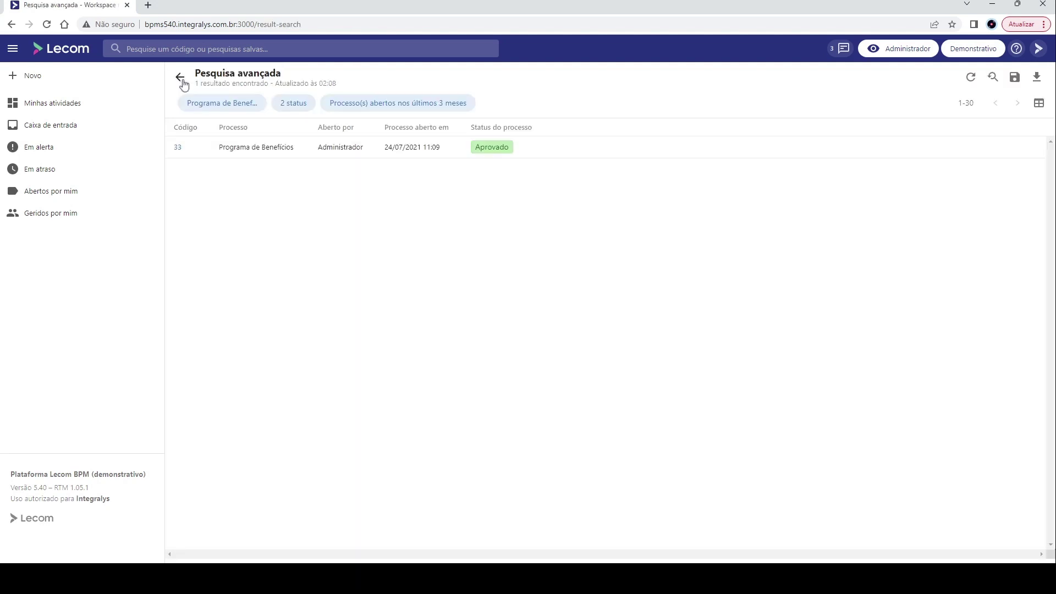
Look up saved searches matching "teste" and open Pesquisa de teste.
{"action": "left_click", "coordinate": [993, 77]}
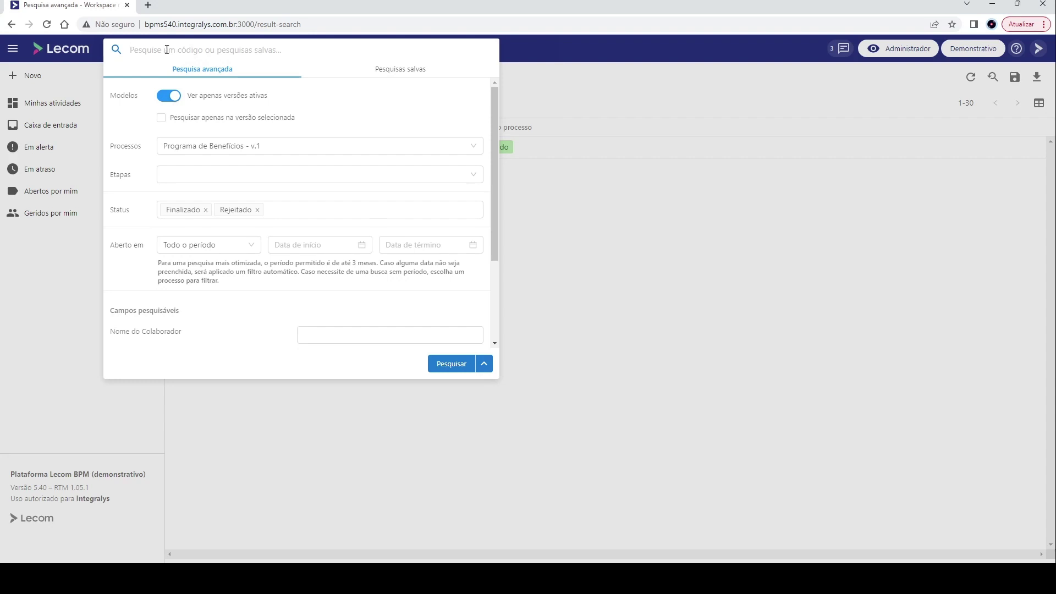
{"action": "type", "text": "teste"}
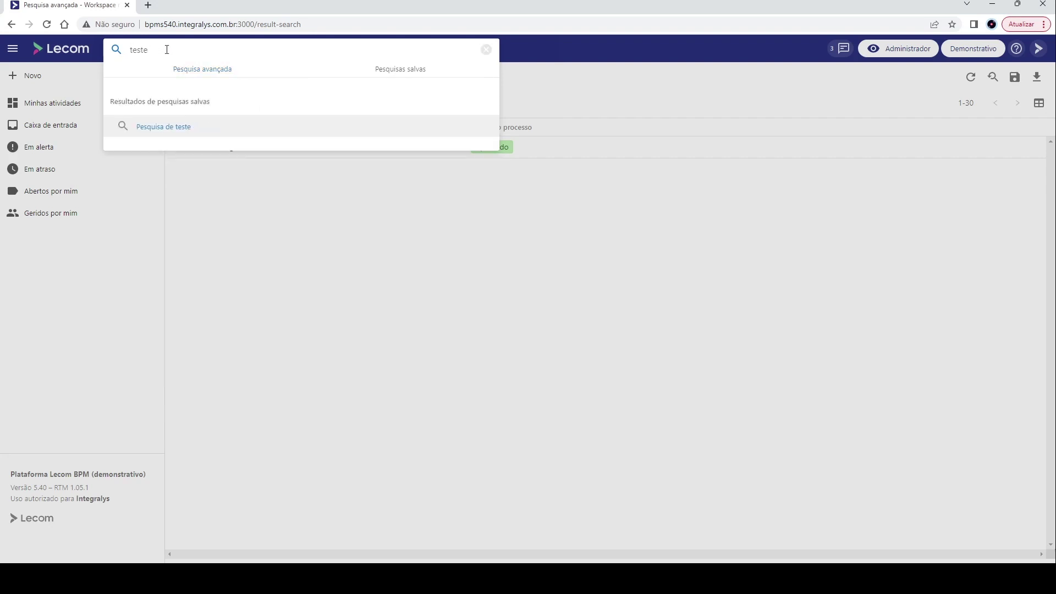
{"action": "left_click", "coordinate": [179, 128]}
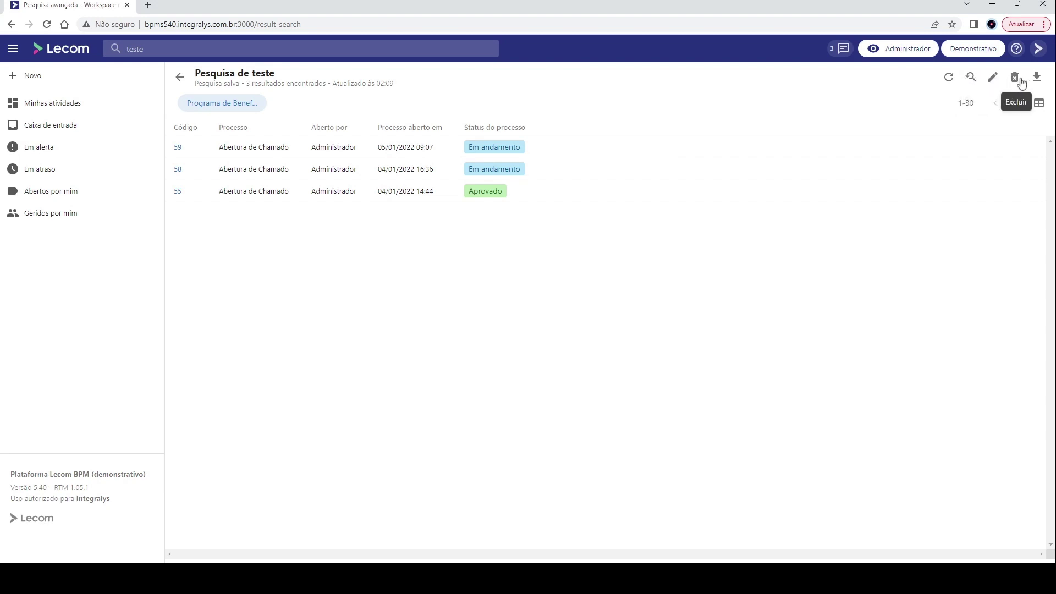
Clear the search text and both status filters, filter by the step Solicitar Benefícios, and run the search.
{"action": "left_click", "coordinate": [462, 47]}
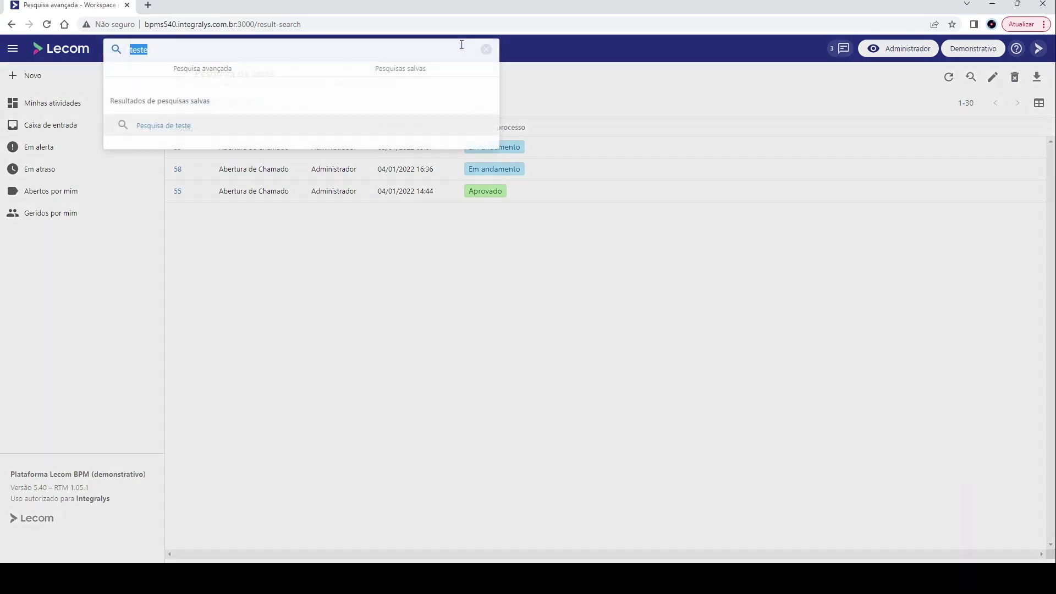
{"action": "key", "text": "BackSpace"}
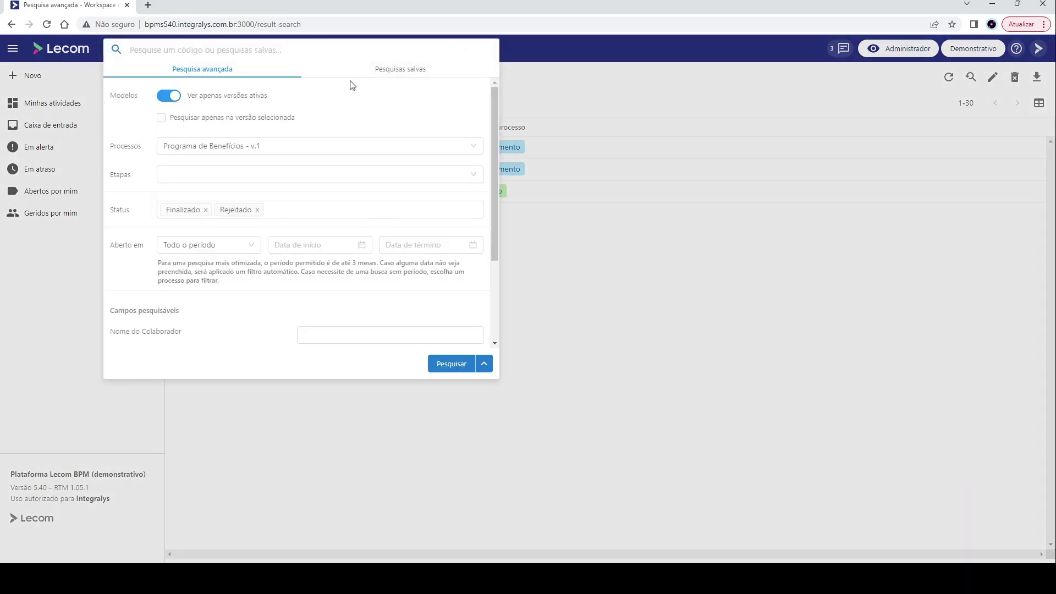
{"action": "left_click", "coordinate": [206, 211]}
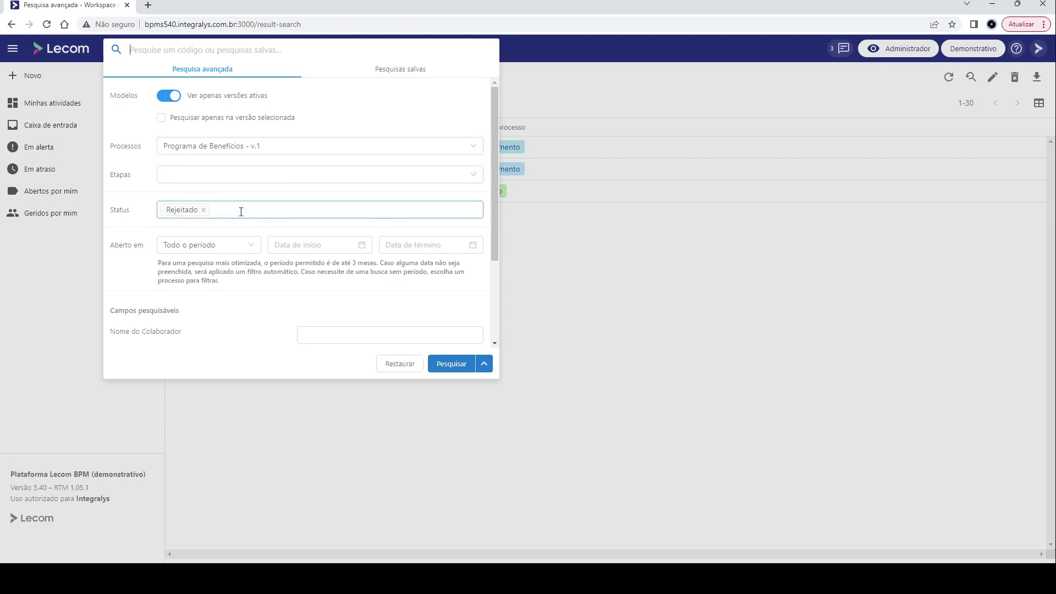
{"action": "left_click", "coordinate": [205, 211]}
{"action": "left_click", "coordinate": [234, 175]}
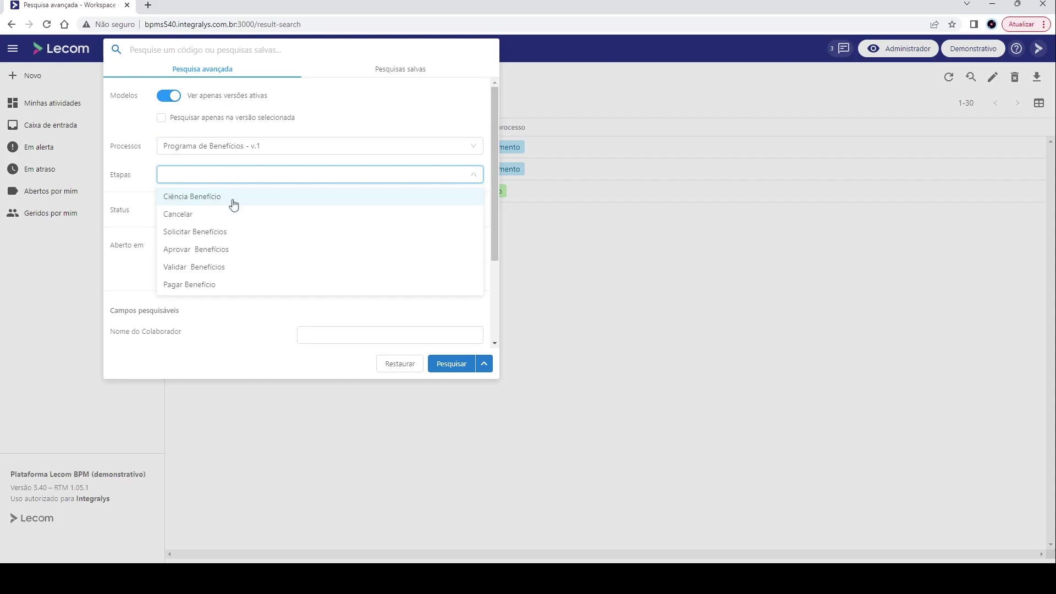
{"action": "left_click", "coordinate": [236, 234]}
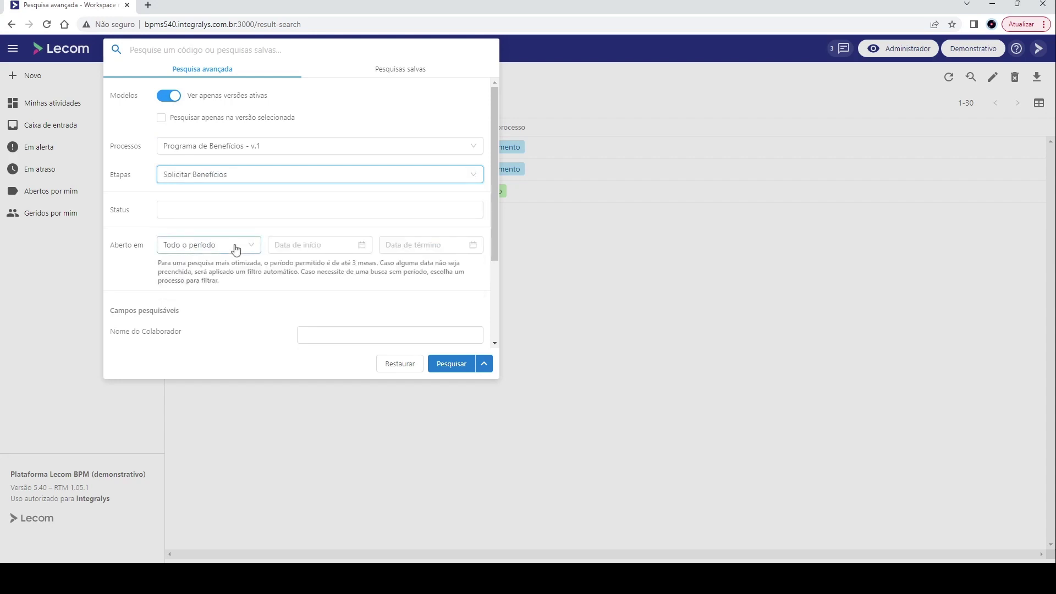
{"action": "left_click", "coordinate": [463, 364]}
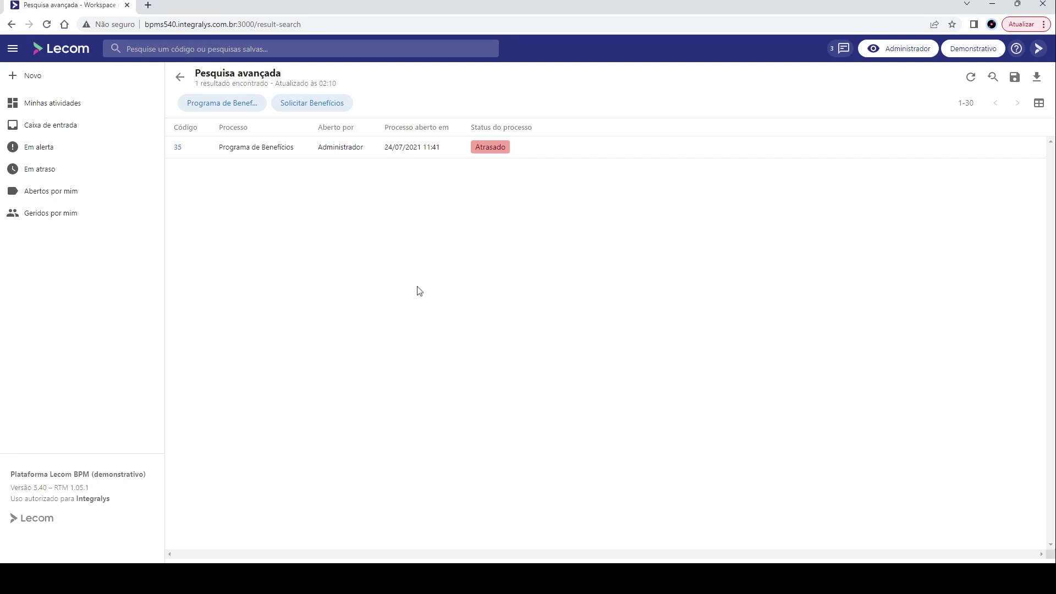
Set up a new search that includes inactive versions, restricted to Abertura de Chamado - v.1 only, with the period Todo o período.
{"action": "left_click", "coordinate": [290, 42]}
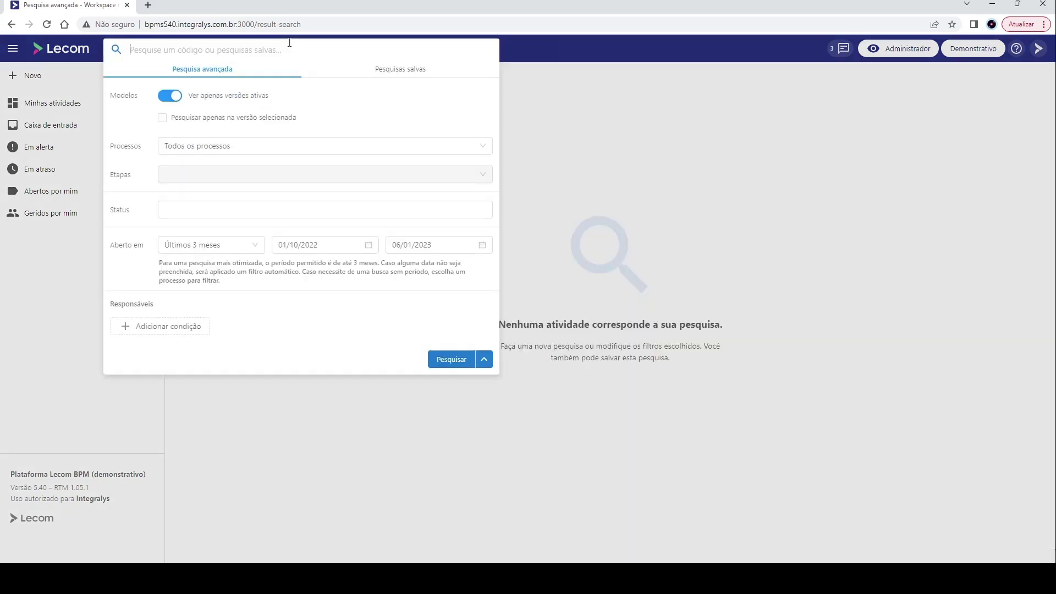
{"action": "left_click", "coordinate": [174, 100]}
{"action": "left_click", "coordinate": [215, 143]}
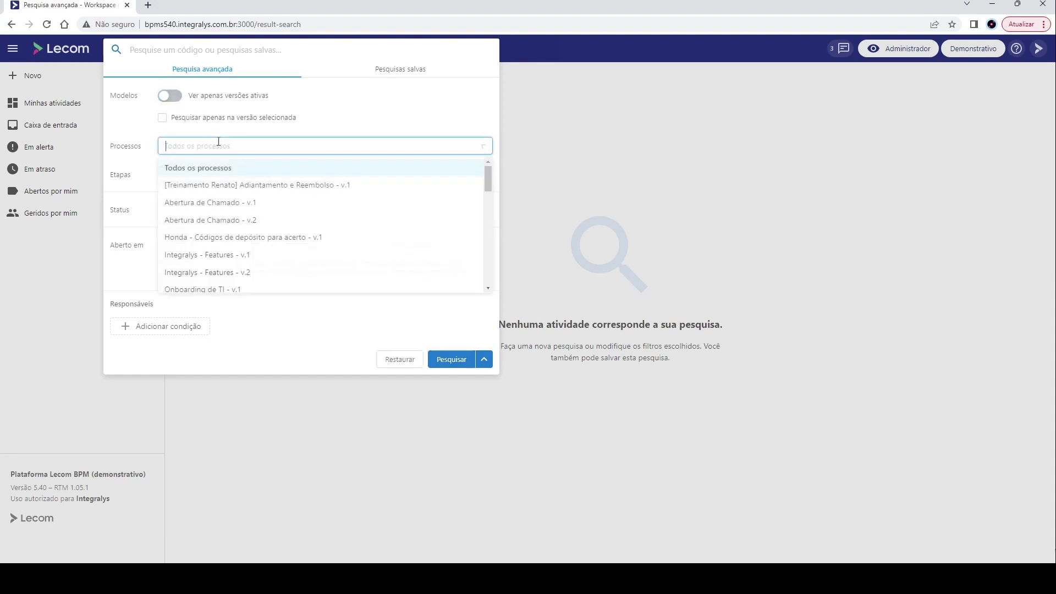
{"action": "left_click", "coordinate": [250, 204]}
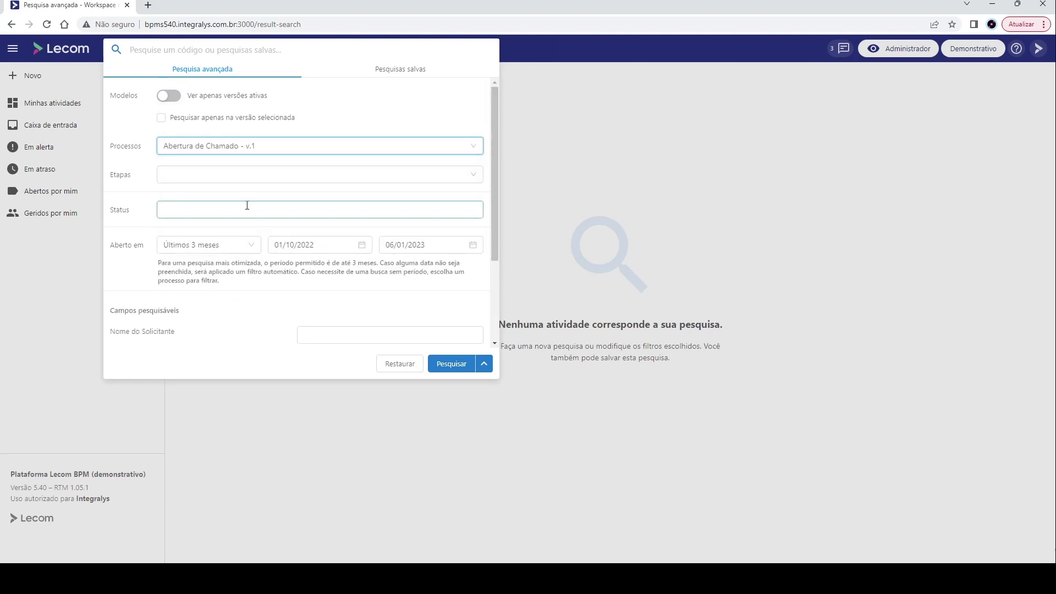
{"action": "left_click", "coordinate": [162, 118]}
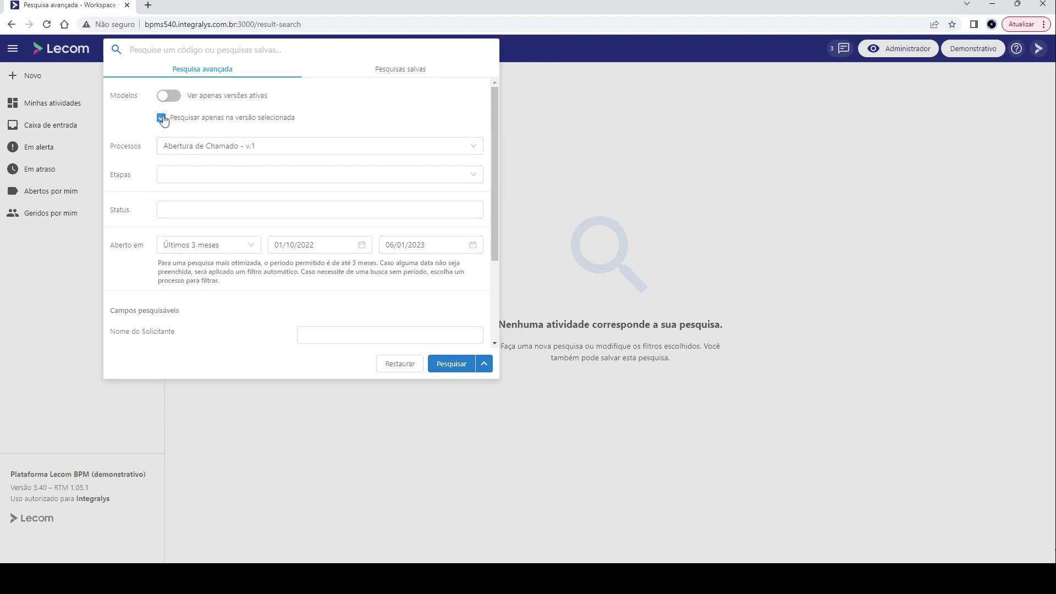
{"action": "left_click", "coordinate": [223, 246]}
{"action": "left_click", "coordinate": [218, 352]}
Add a condition under Responsáveis and examine the Aberto por, Parado em and Não parado em options.
{"action": "scroll", "coordinate": [223, 318], "scroll_direction": "down", "scroll_amount": 2}
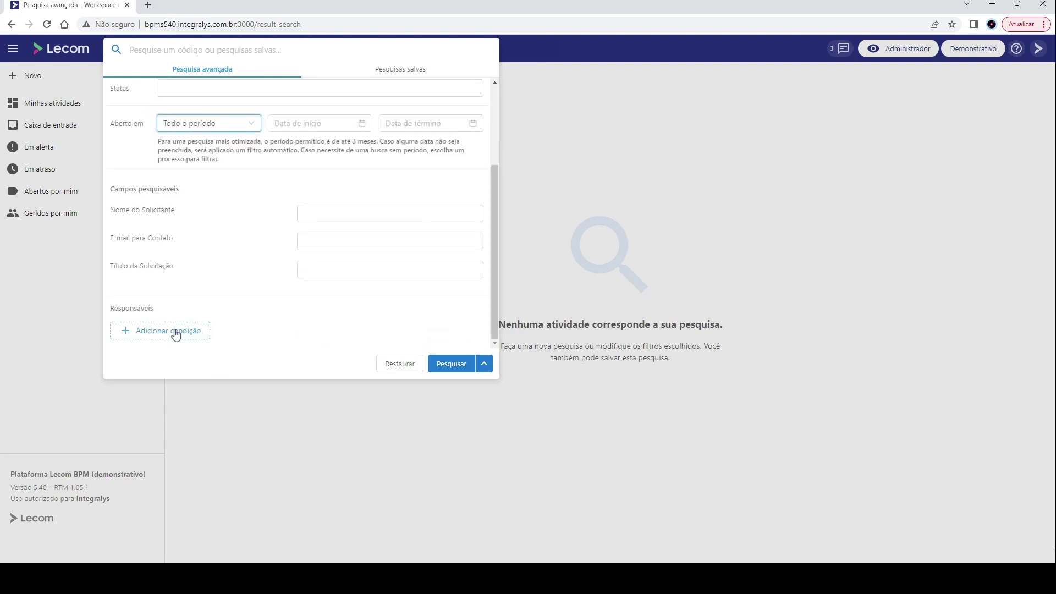
{"action": "left_click", "coordinate": [176, 332]}
{"action": "left_click", "coordinate": [198, 309]}
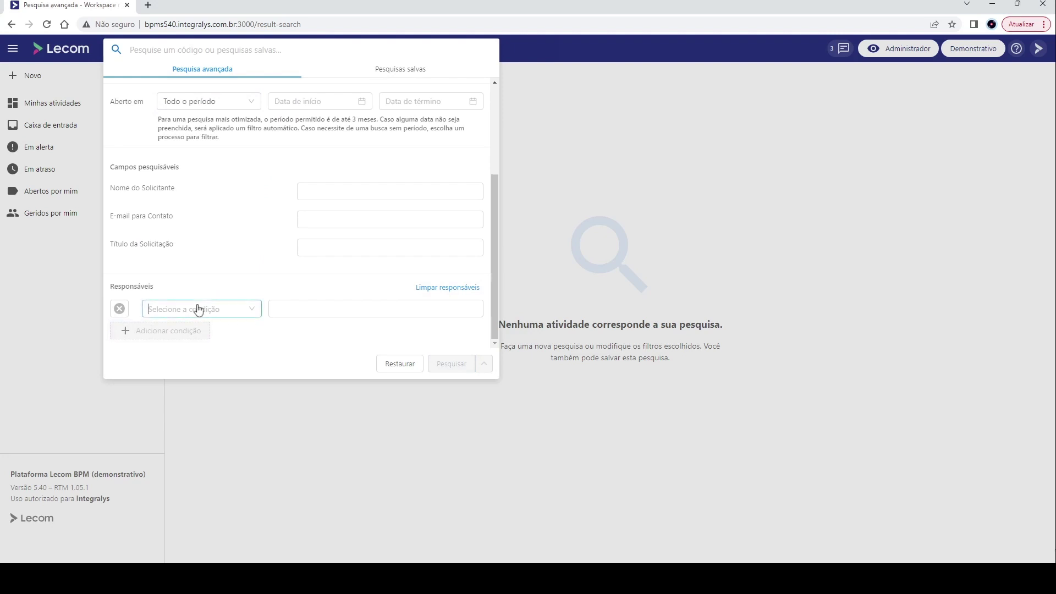
{"action": "left_click", "coordinate": [184, 337]}
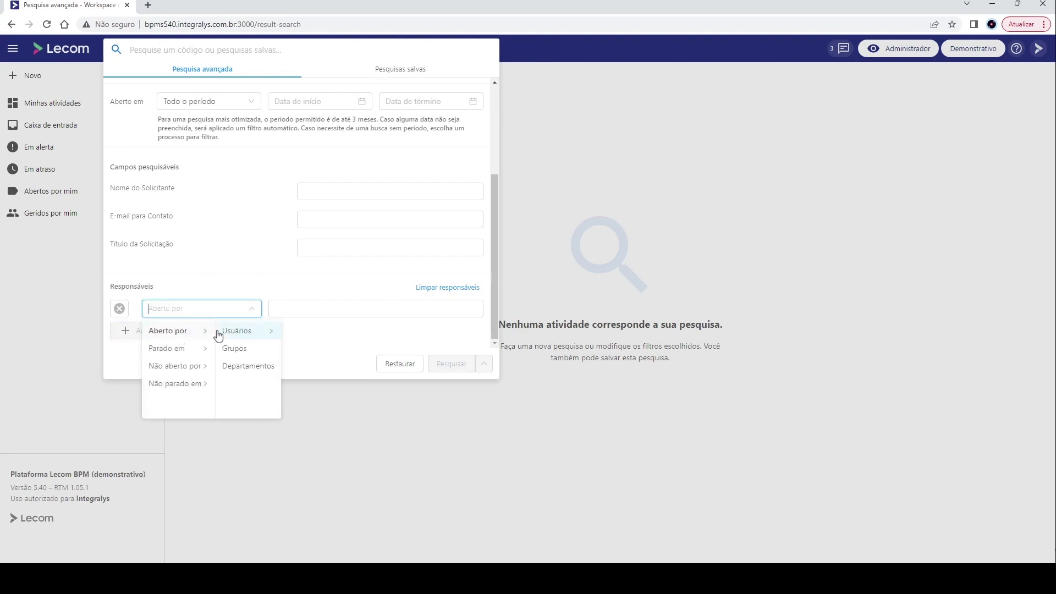
{"action": "left_click", "coordinate": [175, 350]}
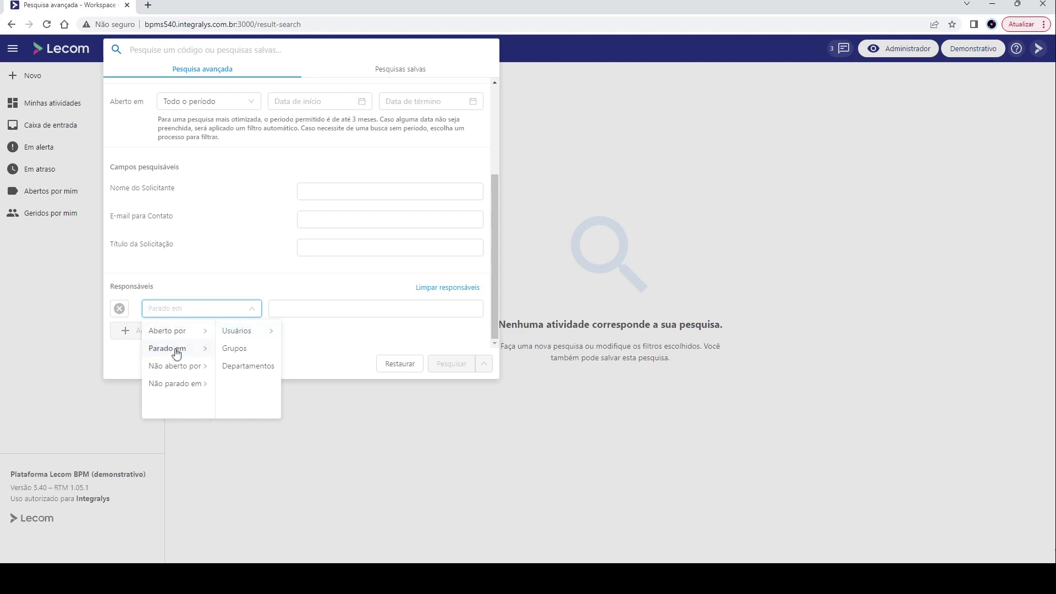
{"action": "left_click", "coordinate": [236, 334]}
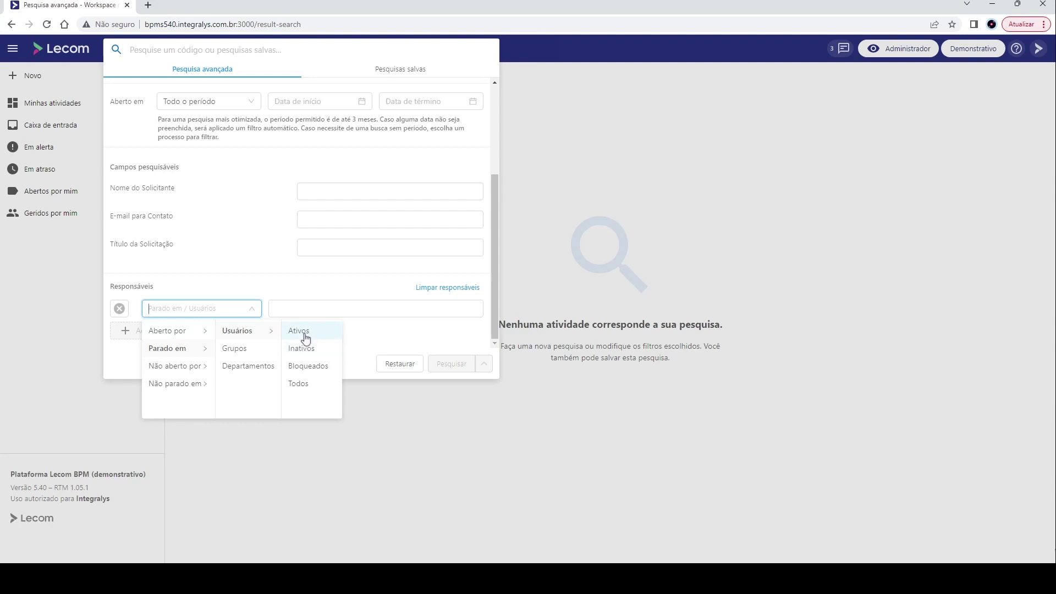
{"action": "left_click", "coordinate": [193, 384]}
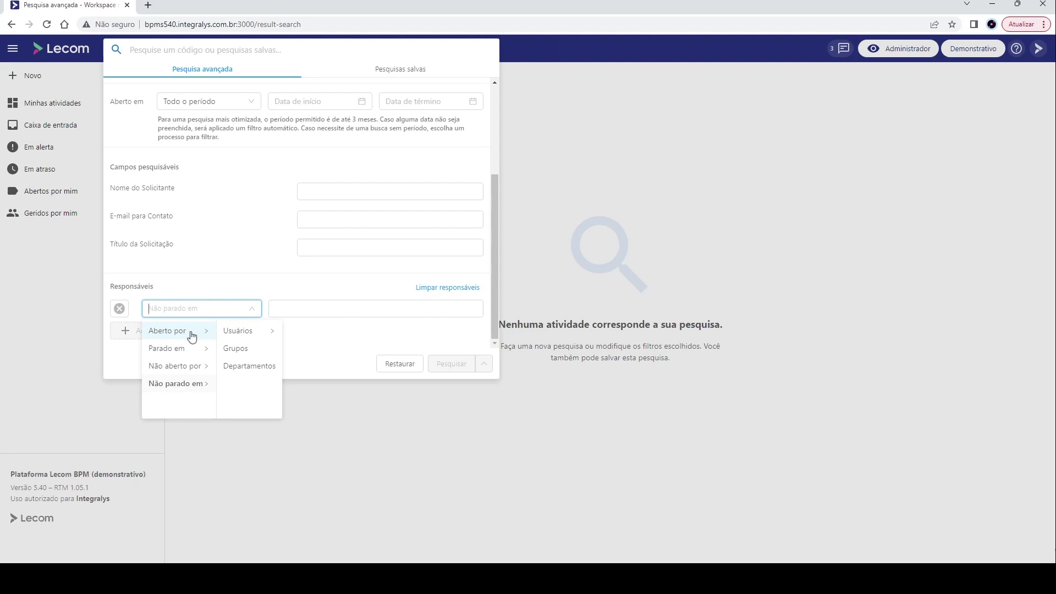
Set the responsible condition to Aberto por / Usuários / Ativos with the user Administrador, and run the search.
{"action": "left_click", "coordinate": [191, 332]}
{"action": "left_click", "coordinate": [236, 331]}
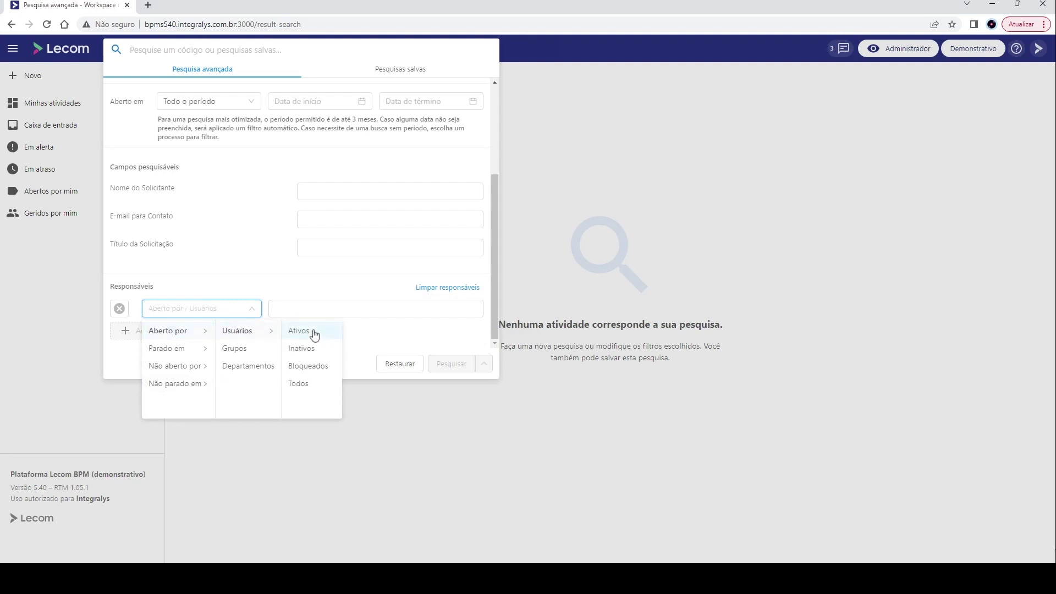
{"action": "left_click", "coordinate": [306, 331]}
{"action": "left_click", "coordinate": [318, 307]}
{"action": "type", "text": "adm"}
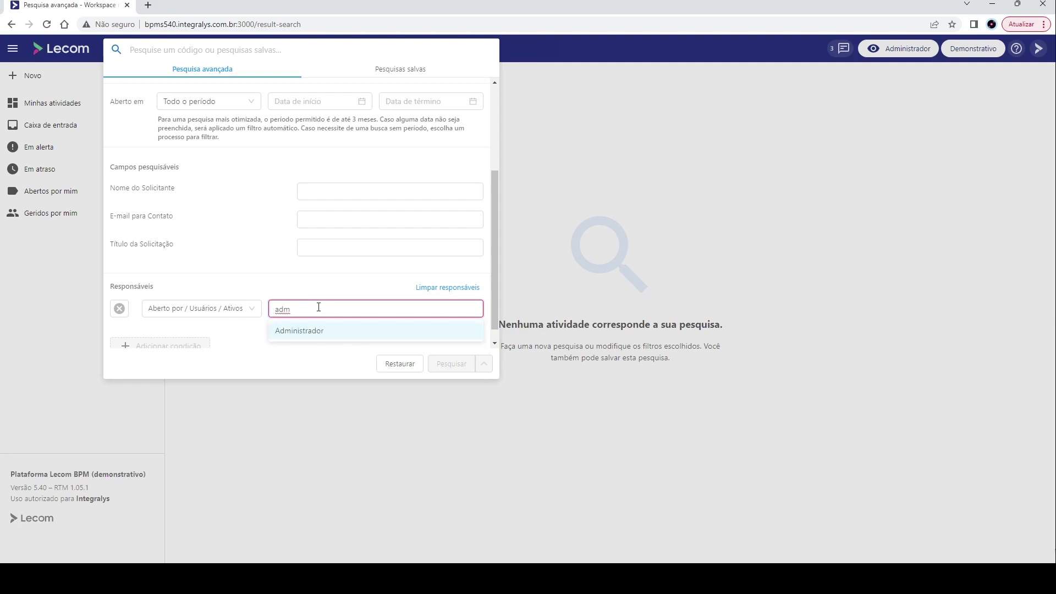
{"action": "left_click", "coordinate": [317, 336]}
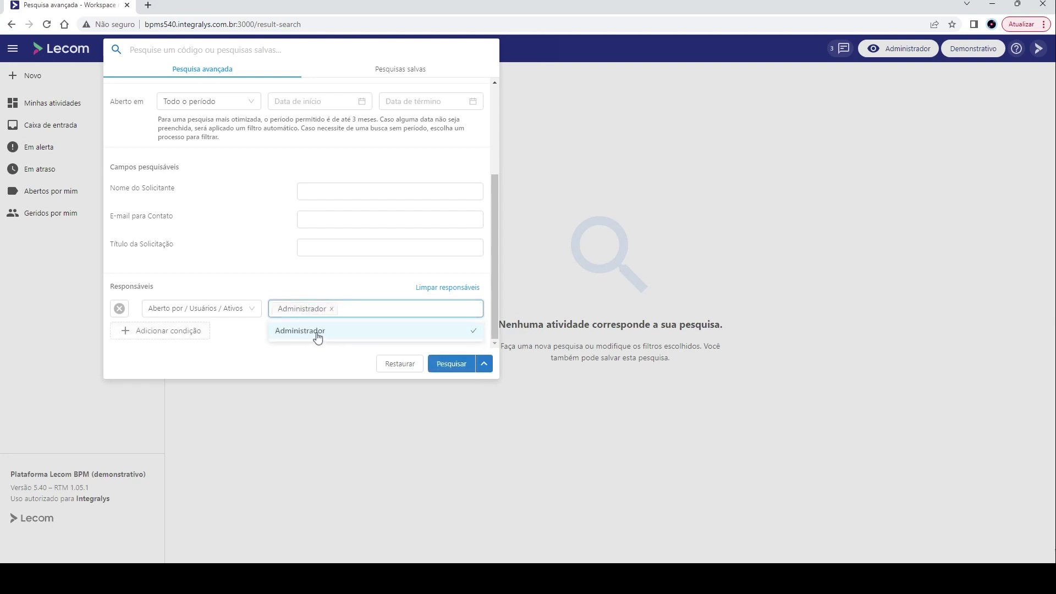
{"action": "left_click", "coordinate": [444, 364]}
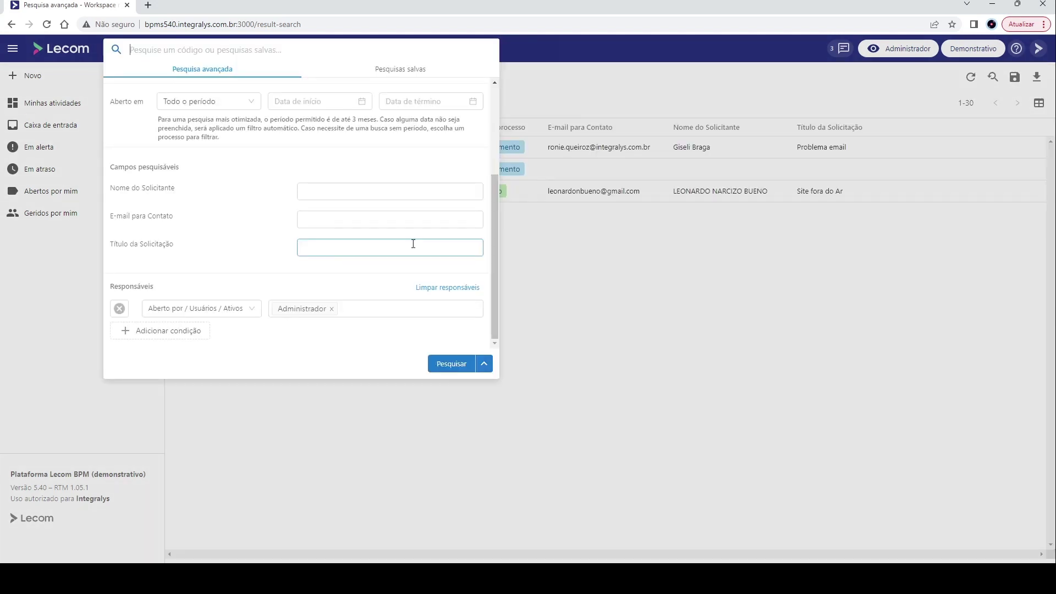
{"action": "left_click", "coordinate": [453, 364]}
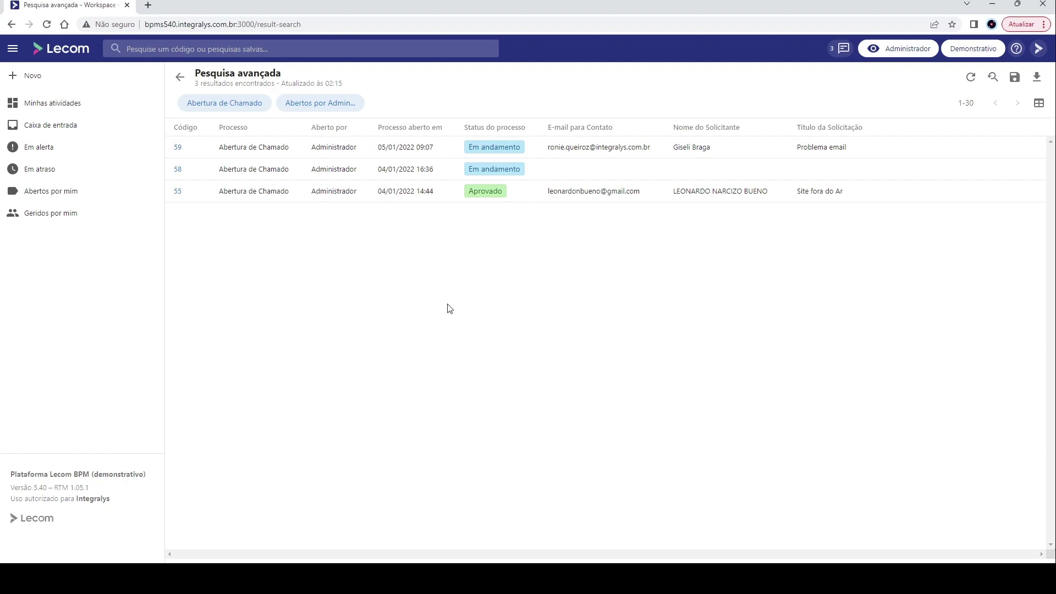
Reopen the current search criteria, examine the searchable form fields of Abertura de Chamado, and return to the results.
{"action": "left_click", "coordinate": [992, 77]}
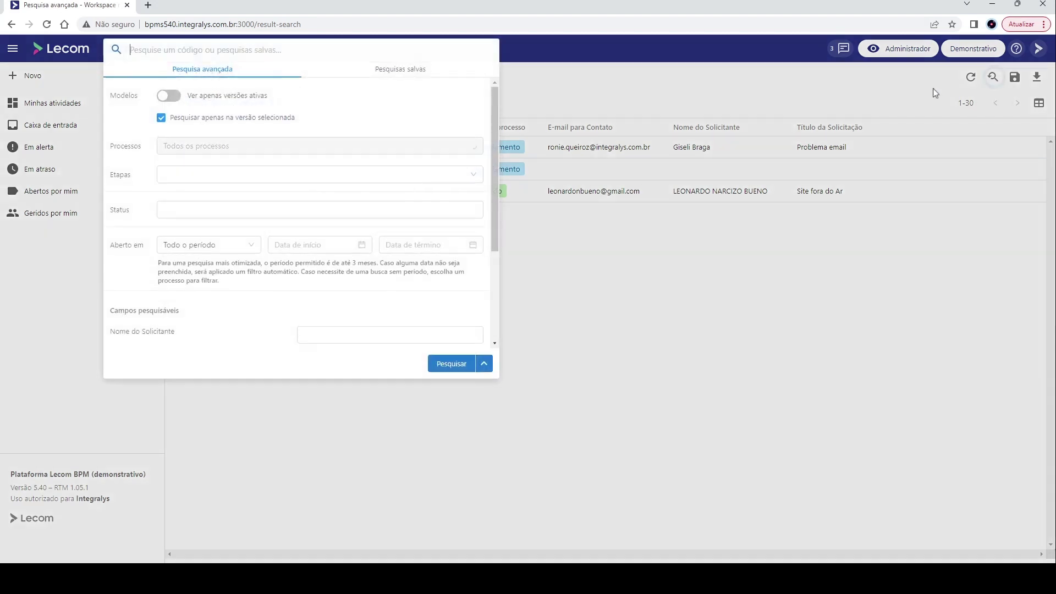
{"action": "scroll", "coordinate": [346, 176], "scroll_direction": "down", "scroll_amount": 2}
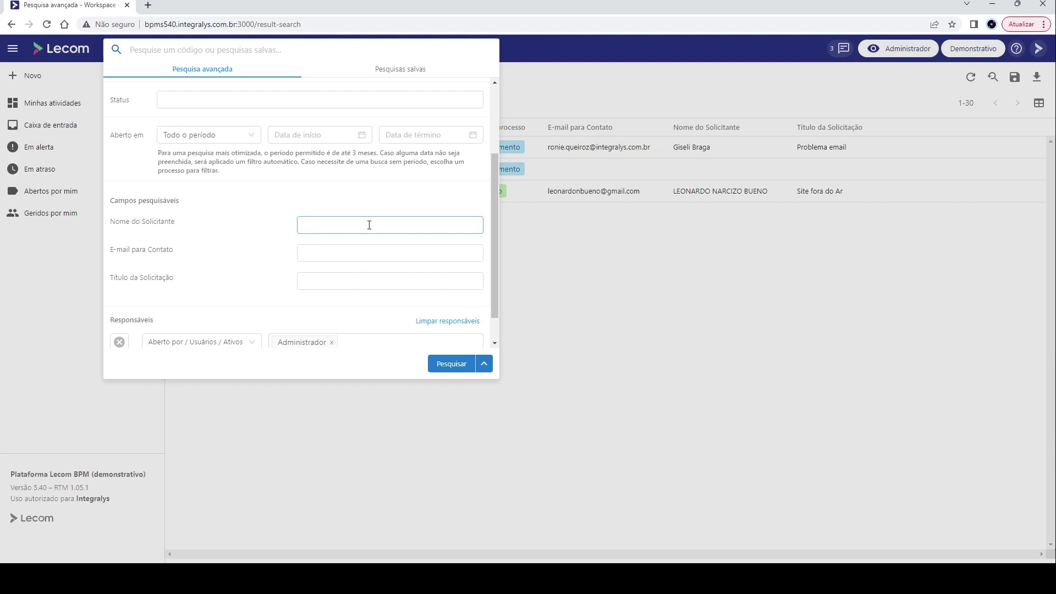
{"action": "left_click", "coordinate": [576, 251]}
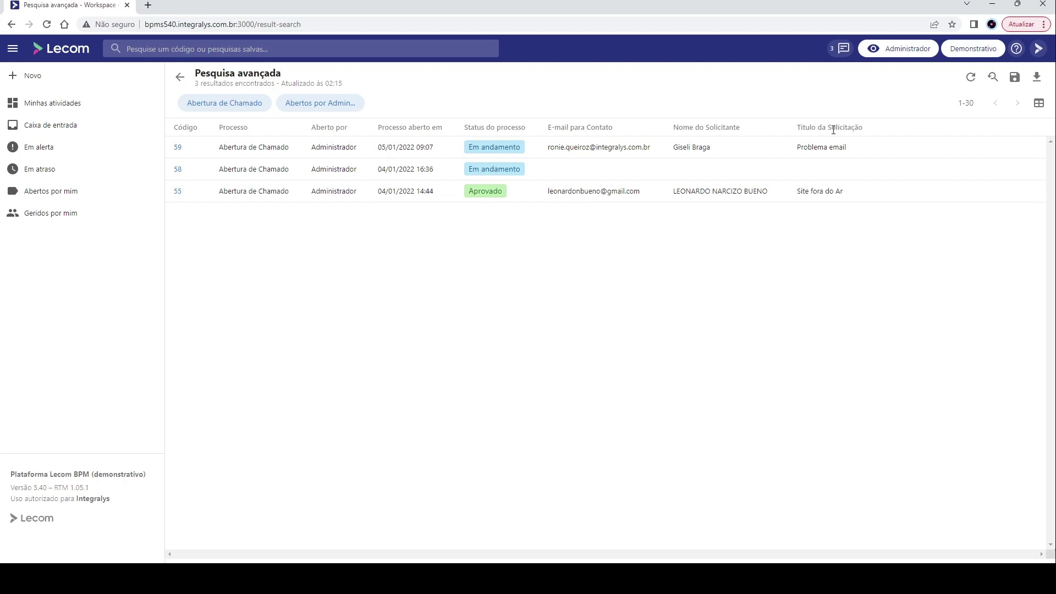
Filter the search by Nome do Solicitante using the first name of the requester of Site fora do Ar, and run it.
{"action": "left_click", "coordinate": [437, 50]}
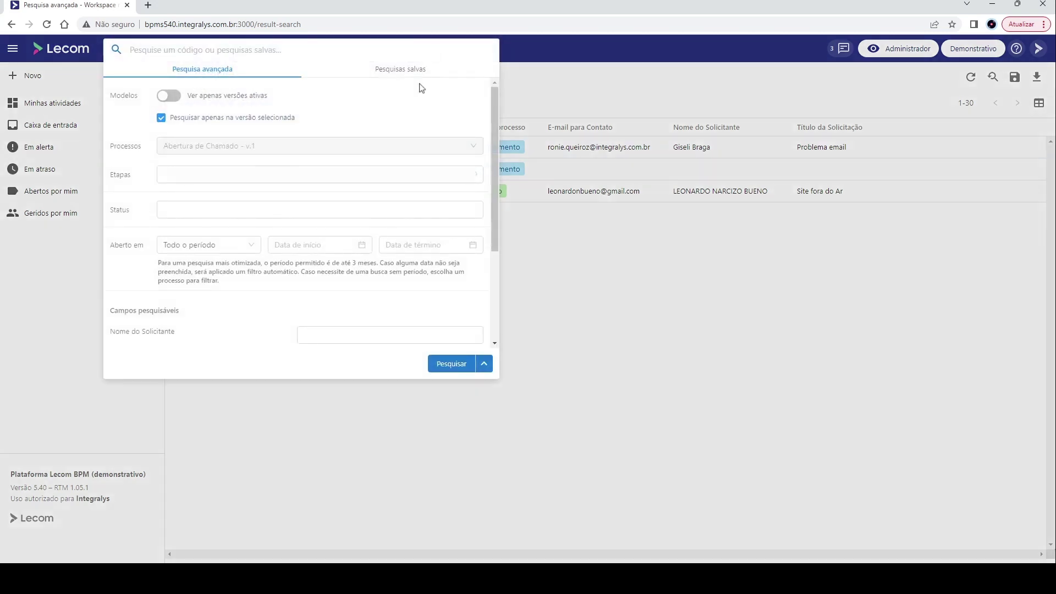
{"action": "scroll", "coordinate": [397, 236], "scroll_direction": "down", "scroll_amount": 2}
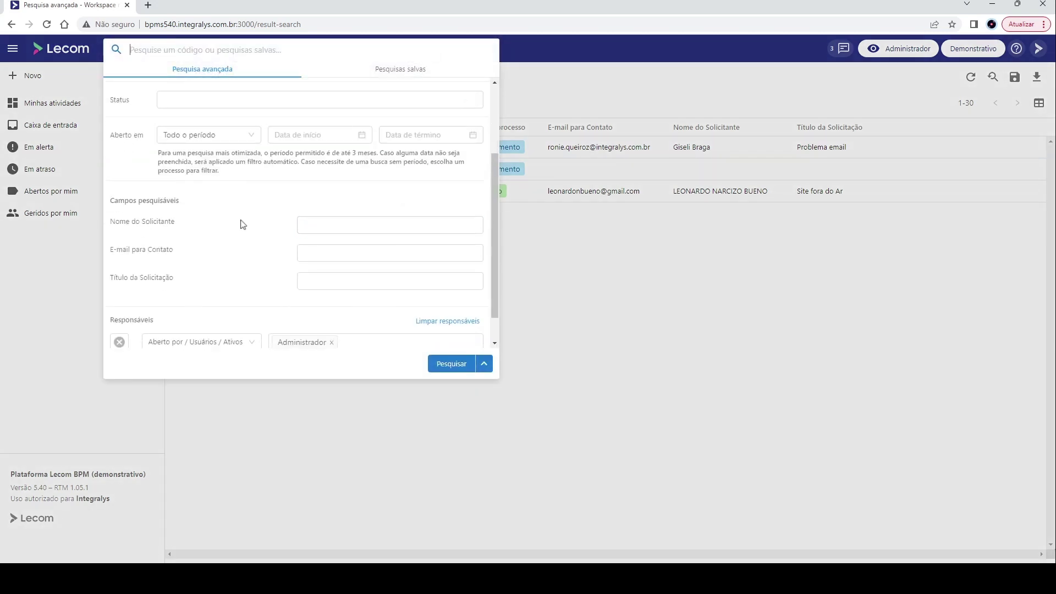
{"action": "left_click", "coordinate": [315, 226]}
{"action": "type", "text": "leonardo"}
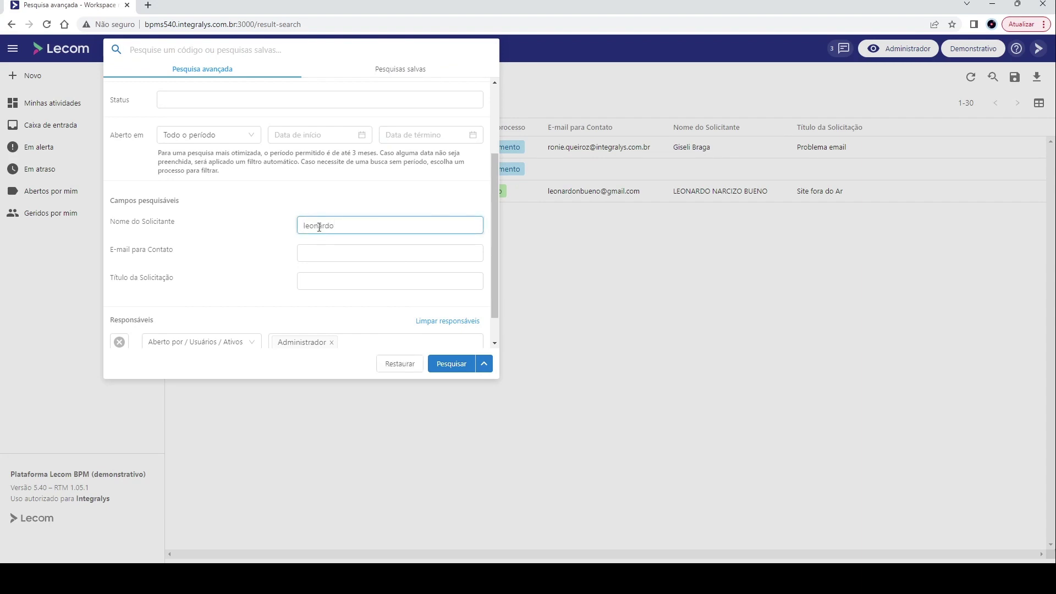
{"action": "left_click", "coordinate": [452, 365]}
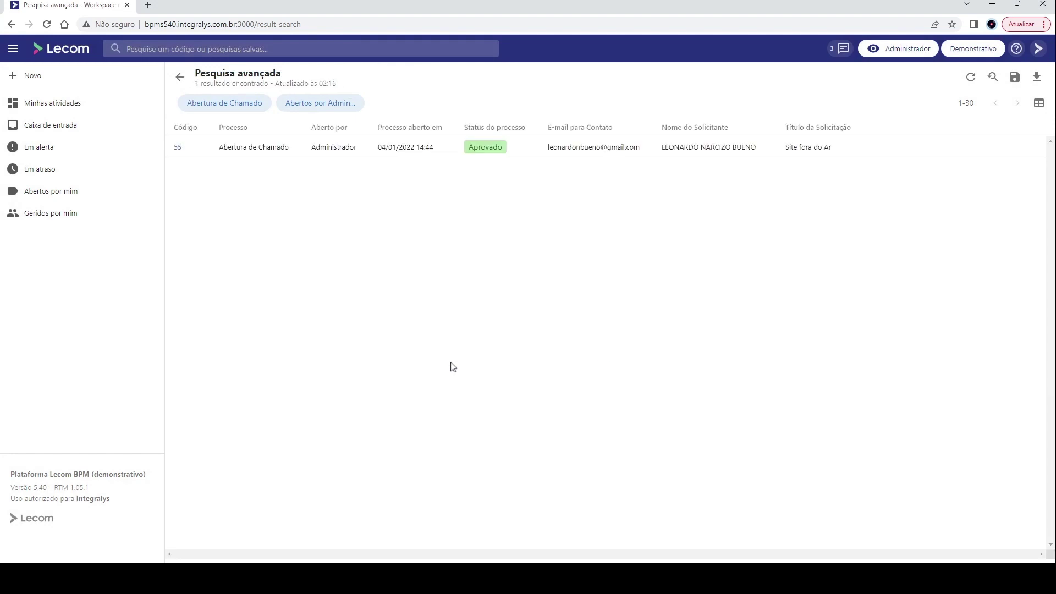
Replace the Nome do Solicitante filter with the first name of the requester of Problema email, and run the search.
{"action": "left_click", "coordinate": [992, 77]}
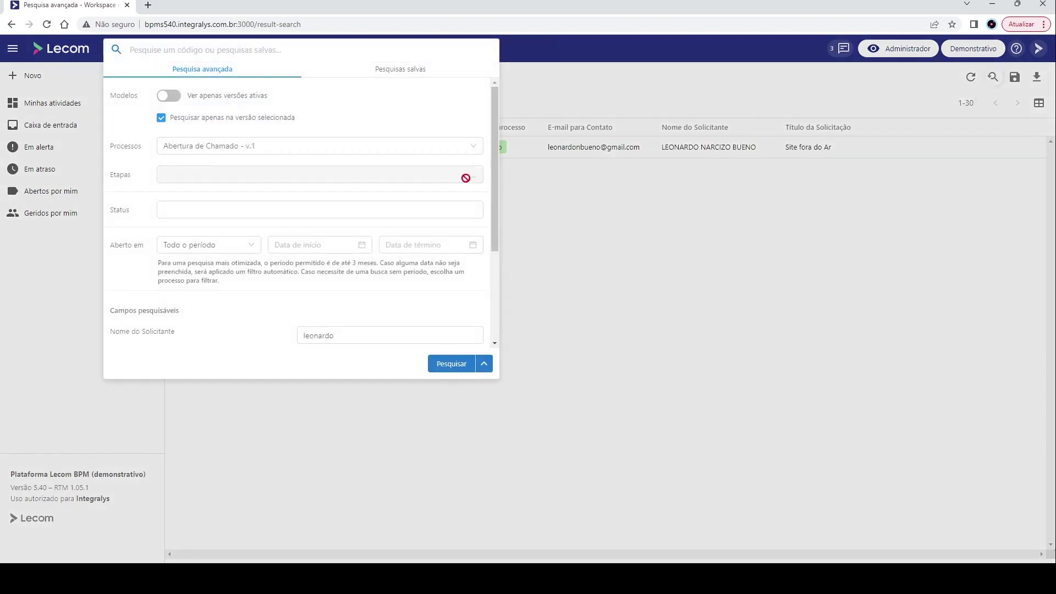
{"action": "left_click", "coordinate": [346, 334]}
{"action": "scroll", "coordinate": [348, 337], "scroll_direction": "down", "scroll_amount": 2}
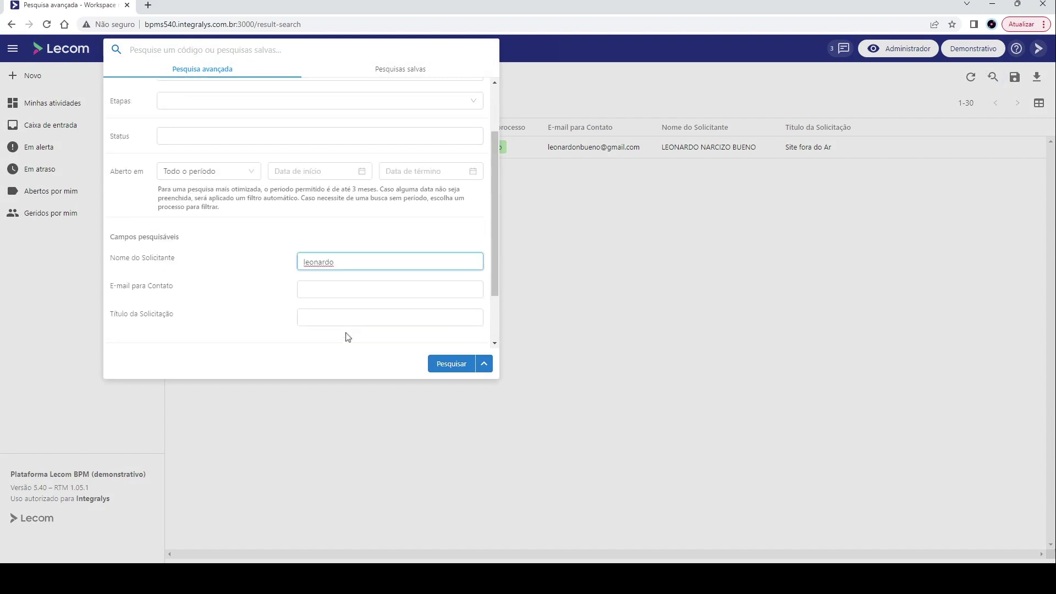
{"action": "scroll", "coordinate": [347, 337], "scroll_direction": "down", "scroll_amount": 1}
{"action": "key", "text": "ctrl+a"}
{"action": "key", "text": "BackSpace"}
{"action": "type", "text": "g"}
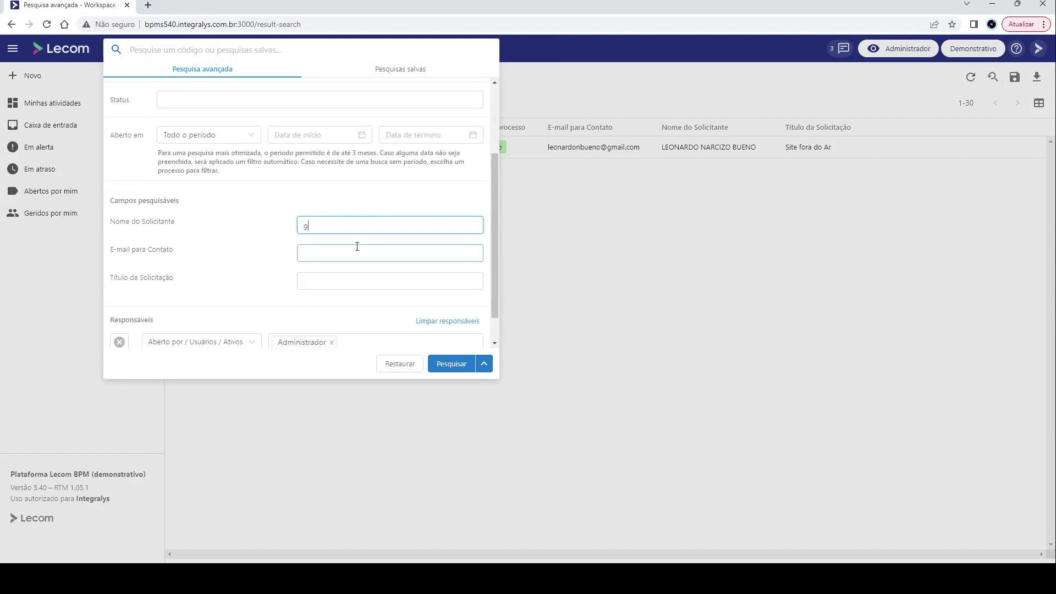
{"action": "type", "text": "iseli"}
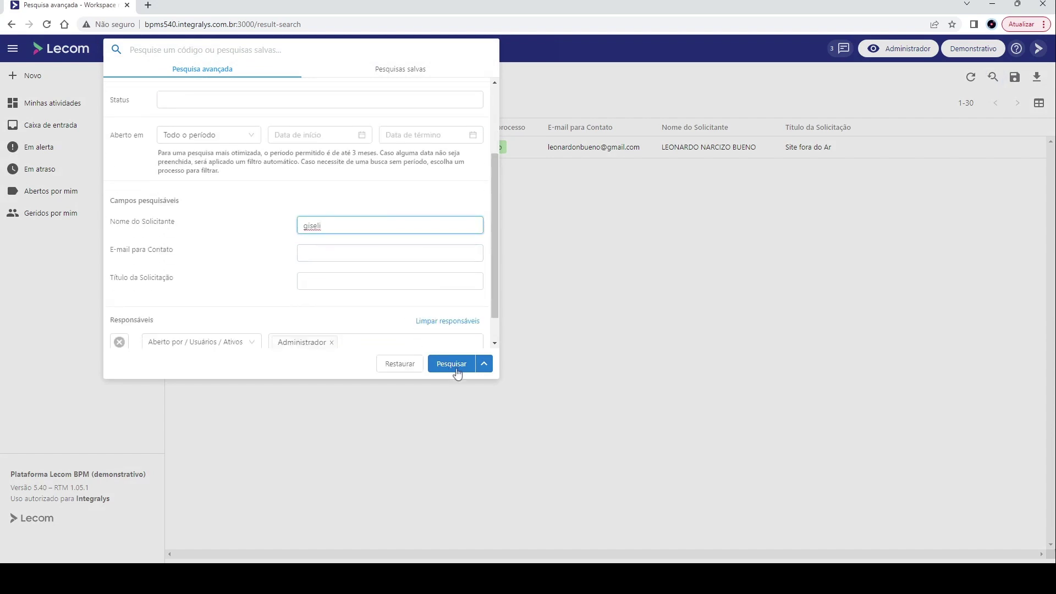
{"action": "left_click", "coordinate": [452, 365]}
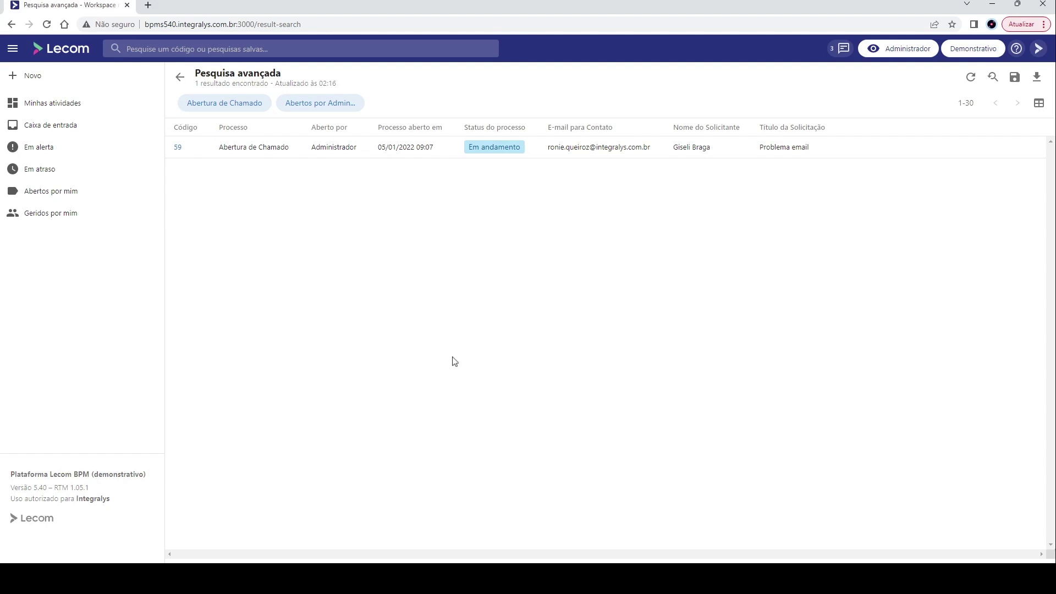